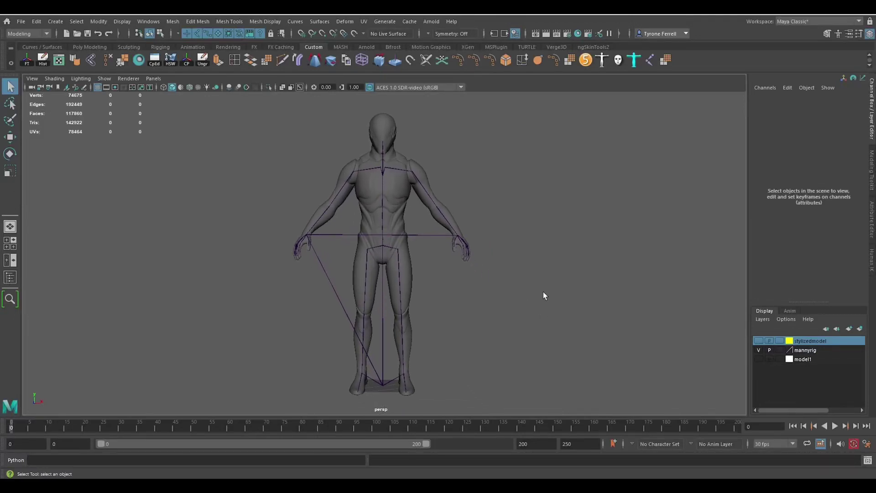
- Change the viewport background to the blue gradient
key("alt+b")
key("alt+b")
mouse_move(549, 293)
left_mouse_down("alt")
mouse_move(538, 293)
mouse_move(583, 293)
mouse_move(491, 293)
mouse_move(537, 294)
left_mouse_up("alt")
- Expand SKM_Manny_Simple in the Outliner and select its skeleton joints from root through ik_hand_r
left_click(10, 278)
left_click(52, 201)
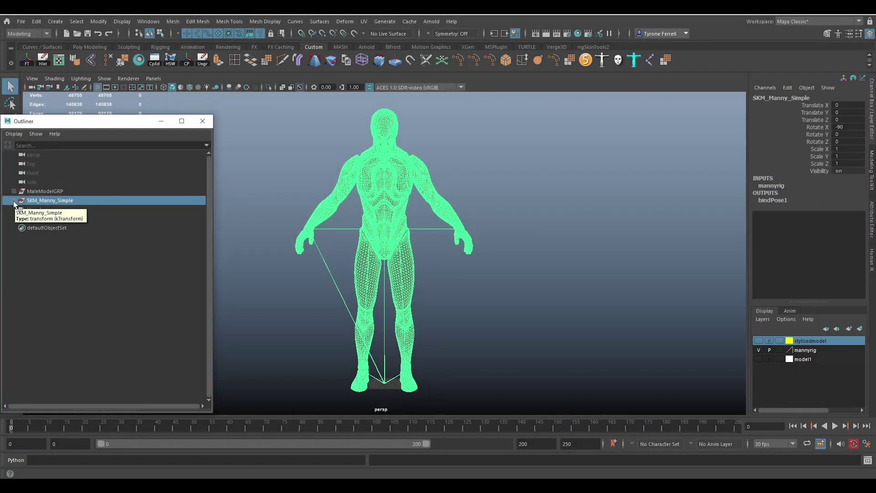
left_click(15, 200, "shift")
left_click(40, 210)
scroll(82, 273, "down", 18)
scroll(74, 338, "down", 10)
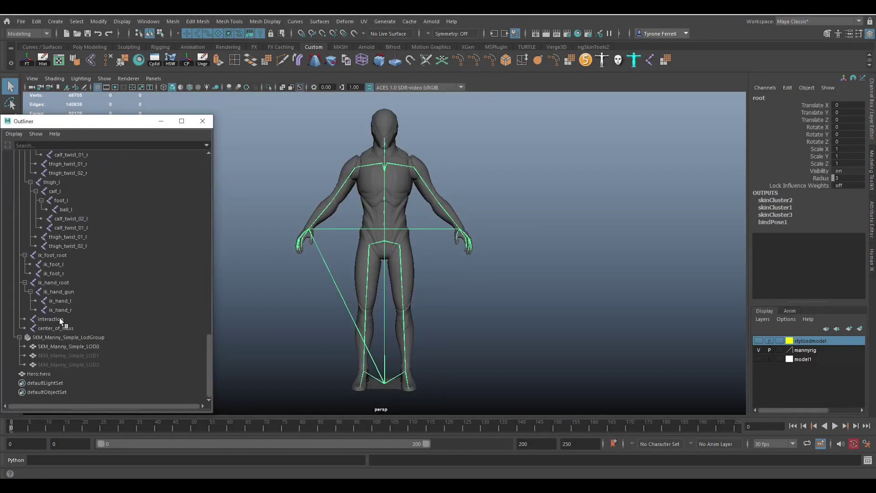
left_click(59, 310, "shift")
- Slightly increase the joint display size so the skeleton is easier to see
left_click(122, 21)
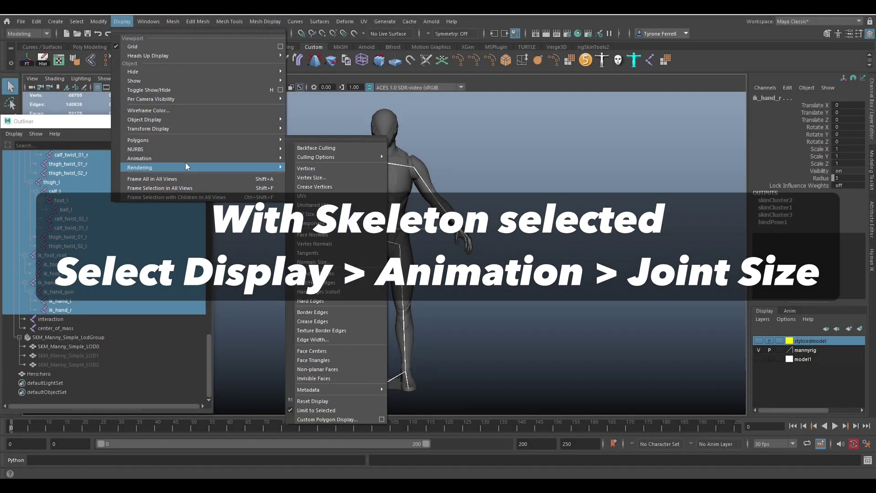
mouse_move(186, 157)
left_click(313, 186)
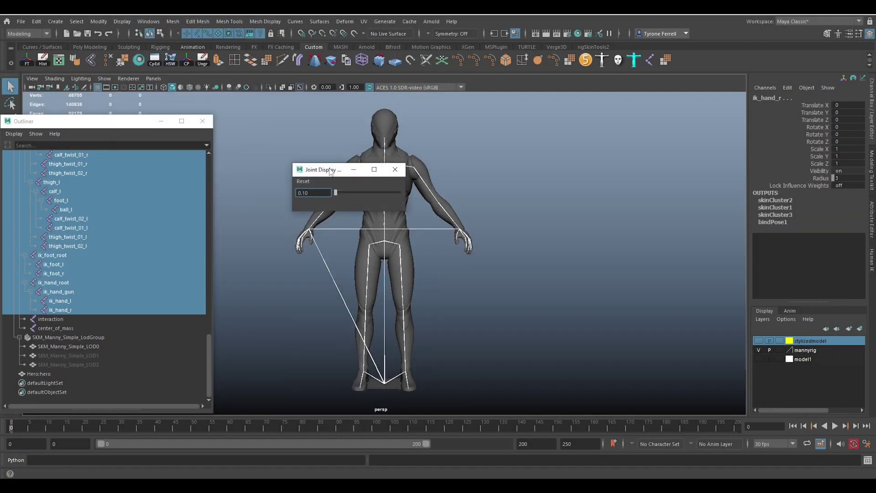
left_click_drag(334, 193, 339, 193)
left_click(395, 170)
- Show the model1 layer and toggle the mannyrig layer off and on to compare the two characters
left_click(759, 359)
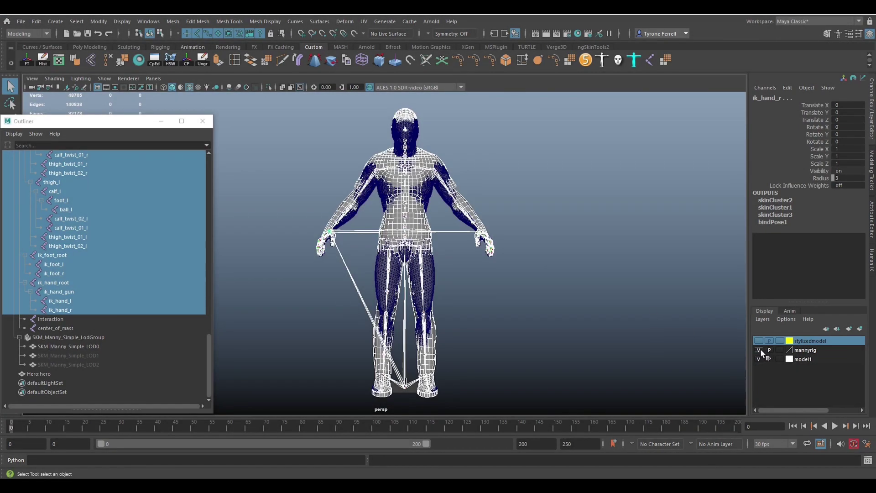
left_click(759, 350)
left_click_drag(561, 313, 544, 308, "alt")
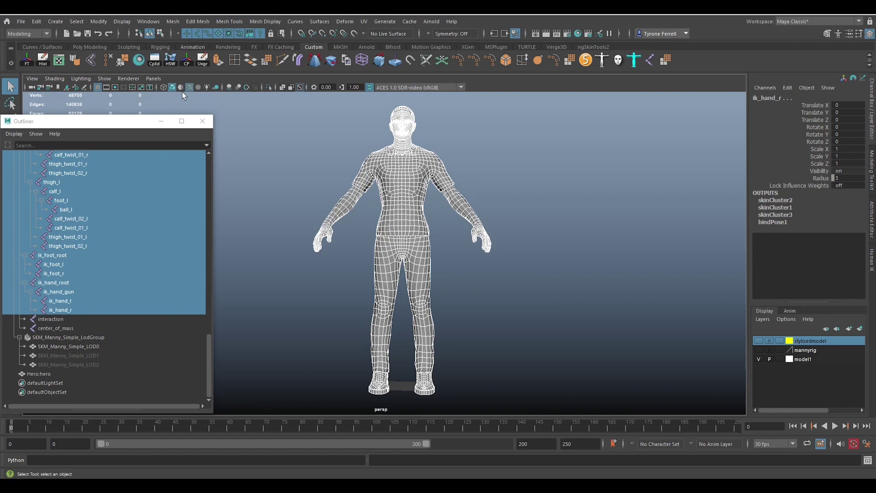
left_click(759, 350)
- Examine how Male_Head lines up with the mannequin's head in shaded and wireframe display
scroll(582, 289, "up", 5)
middle_click_drag(556, 317, 554, 403, "alt")
middle_click_drag(508, 192, 508, 295, "alt")
right_click_drag(475, 292, 659, 345, "alt")
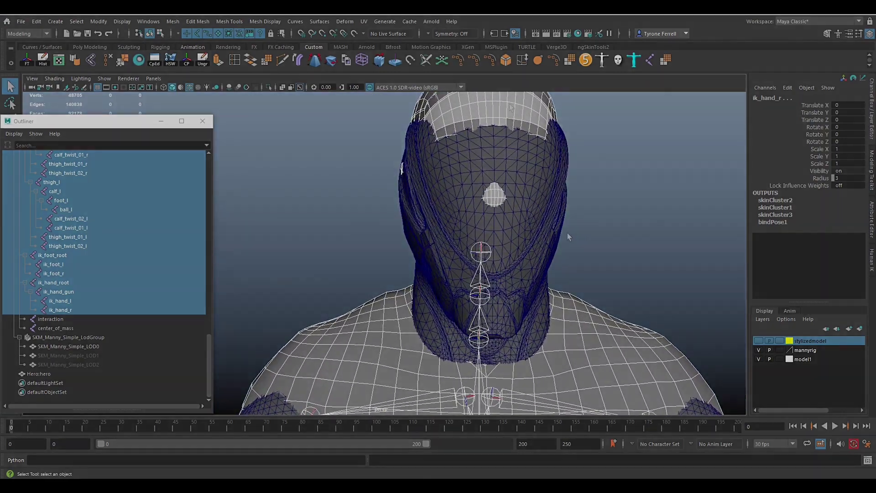
left_click(568, 233)
key("f")
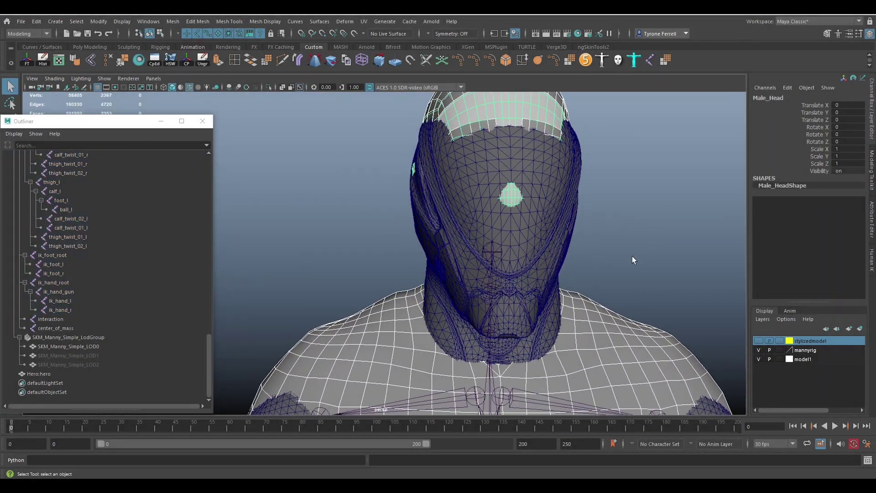
left_click_drag(500, 303, 561, 298, "alt")
middle_click_drag(561, 298, 638, 294, "alt")
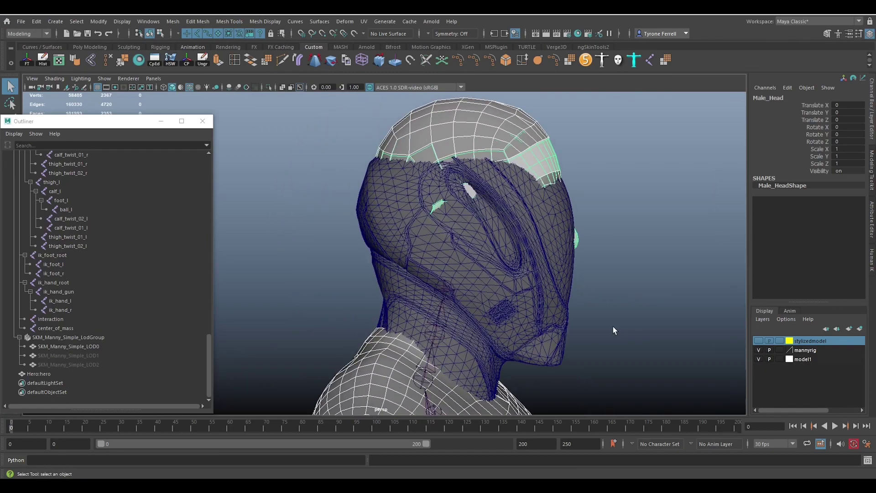
key("4")
left_click_drag(613, 323, 596, 303, "alt")
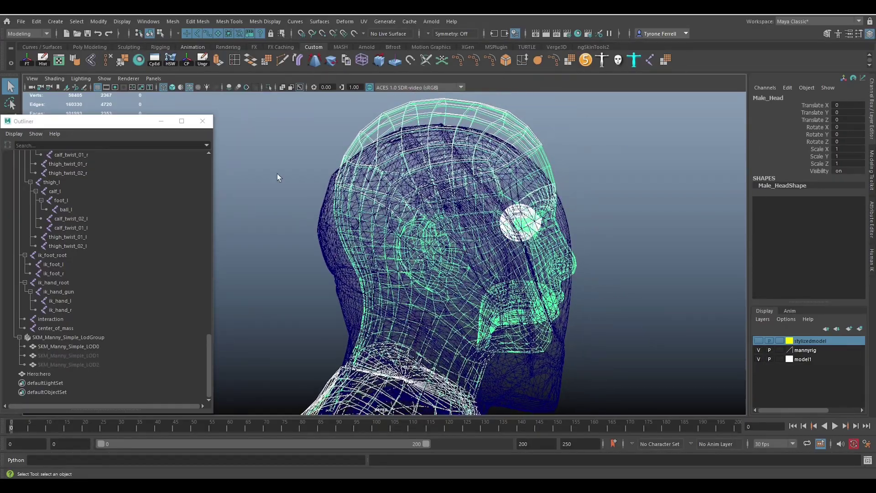
- Examine in wireframe how the model's body fits the mannequin from several angles
scroll(603, 354, "down", 2)
middle_click_drag(603, 354, 609, 228, "alt")
middle_click_drag(605, 309, 605, 230, "alt")
middle_click_drag(605, 347, 606, 209, "alt")
middle_click_drag(605, 319, 601, 210, "alt")
middle_click_drag(666, 303, 610, 196, "alt")
left_click_drag(557, 273, 590, 259, "alt")
middle_click_drag(590, 259, 362, 267, "alt")
right_click_drag(362, 266, 492, 321, "alt")
left_click_drag(491, 321, 530, 309, "alt")
middle_click_drag(530, 309, 499, 335, "alt")
scroll(500, 330, "down", 3)
left_click_drag(500, 330, 626, 264, "alt")
- Move CoC_PantsMale 0.469 in Z, scale it to 0.978 in Y, and freeze its transformations
middle_click_drag(556, 345, 578, 181, "alt")
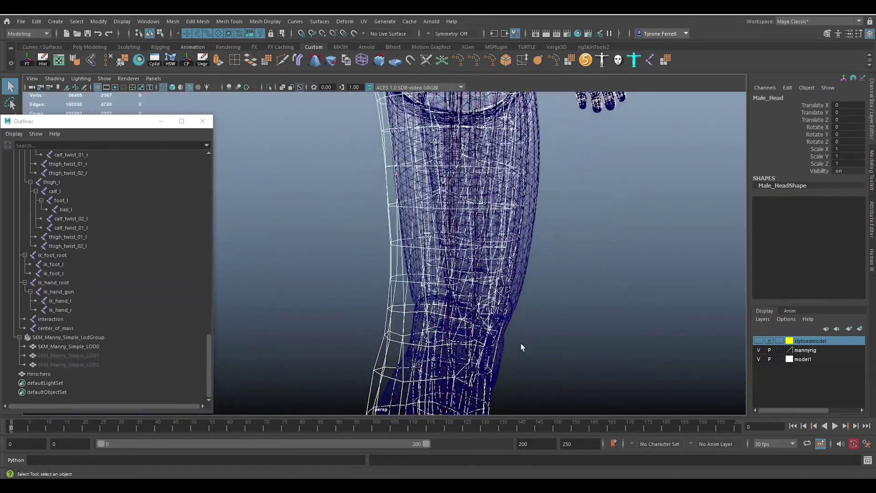
middle_click_drag(521, 345, 556, 188, "alt")
middle_click_drag(563, 324, 554, 276, "alt")
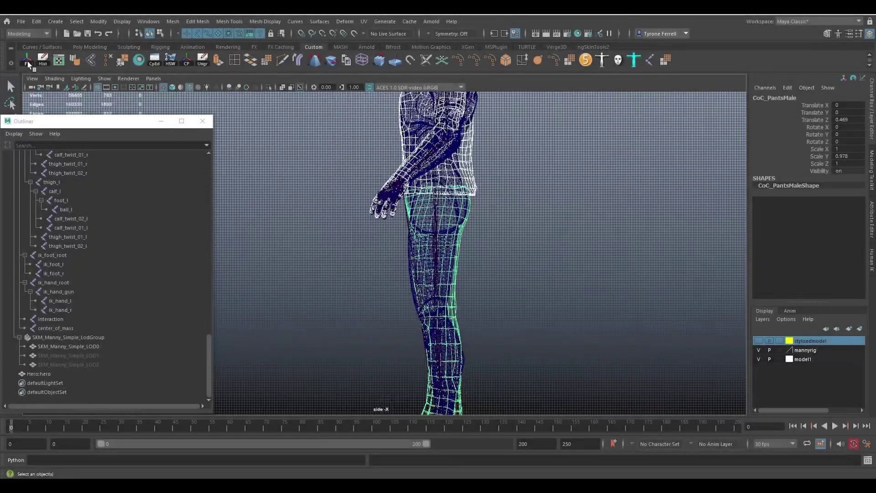
scroll(286, 199, "up", 5)
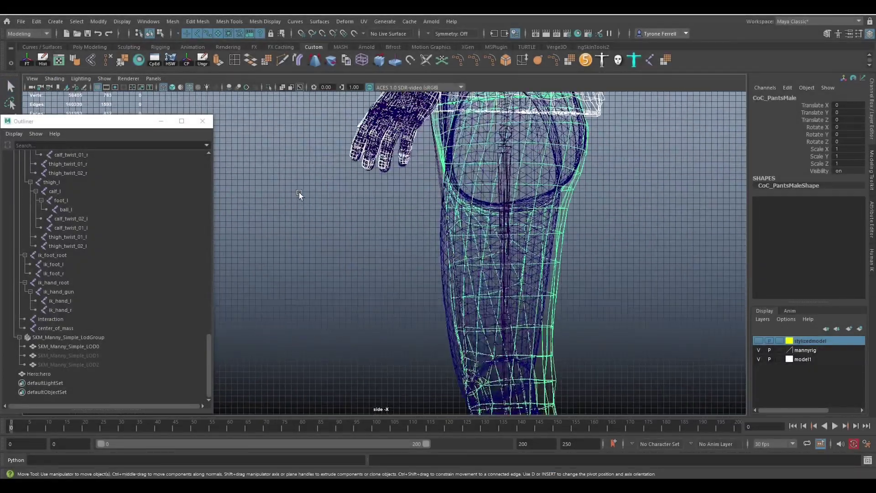
- Examine the torso, shoulders and arms against the mannequin in side and perspective views, in wireframe and shaded display
middle_click_drag(328, 210, 308, 353, "alt")
scroll(319, 219, "down", 2)
middle_click_drag(335, 153, 321, 269, "alt")
left_click_drag(322, 269, 306, 238, "alt")
key("space")
scroll(350, 235, "up", 4)
left_click_drag(426, 237, 338, 246, "alt")
middle_click_drag(410, 237, 343, 344, "alt")
scroll(424, 278, "up", 4)
scroll(423, 279, "down", 3)
key("5")
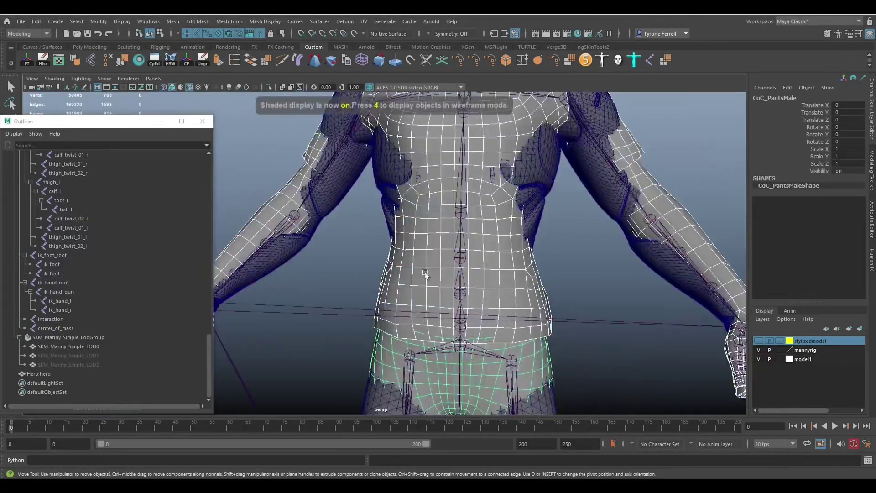
middle_click_drag(481, 264, 475, 311, "alt")
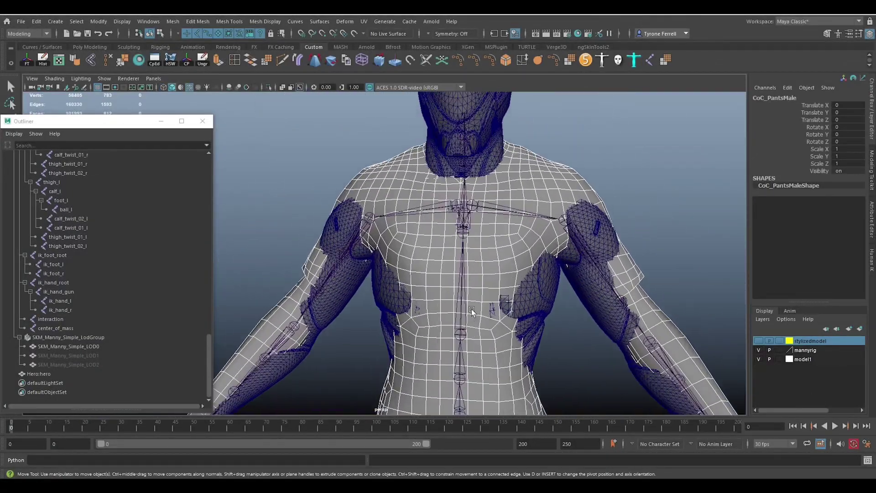
- Group the shirt and CoC_ArmsforShirt meshes together and center the group's pivot
key("4")
left_click(572, 151)
scroll(591, 326, "down", 3)
left_click(595, 321)
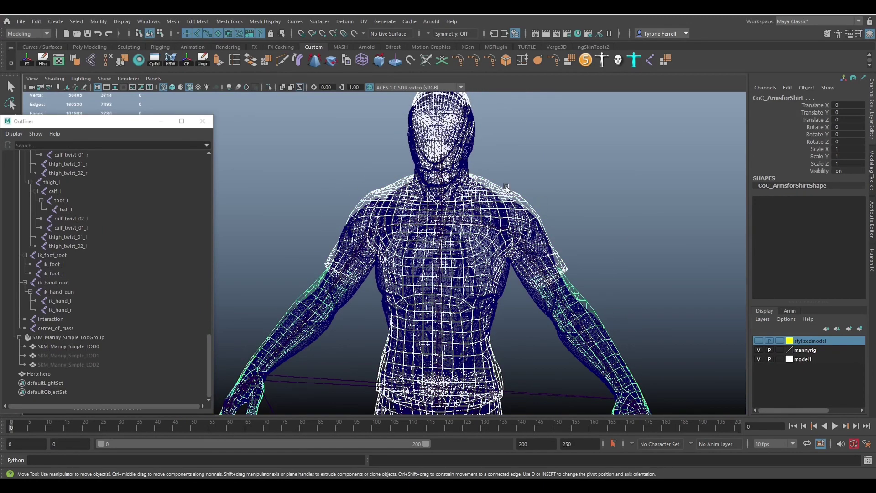
scroll(489, 237, "down", 3)
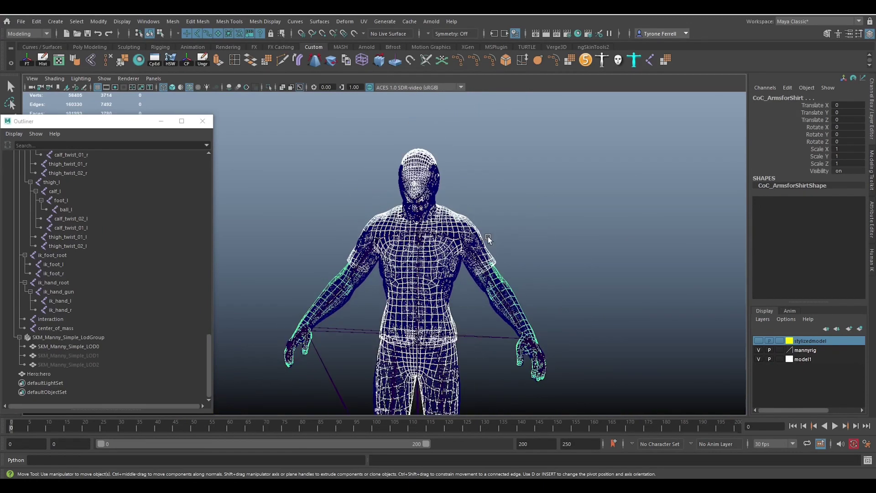
key("ctrl+g")
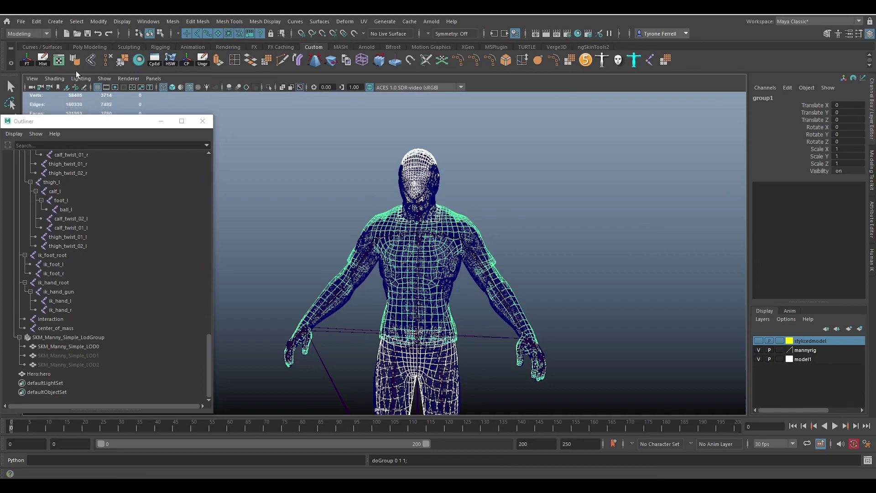
scroll(384, 284, "up", 2)
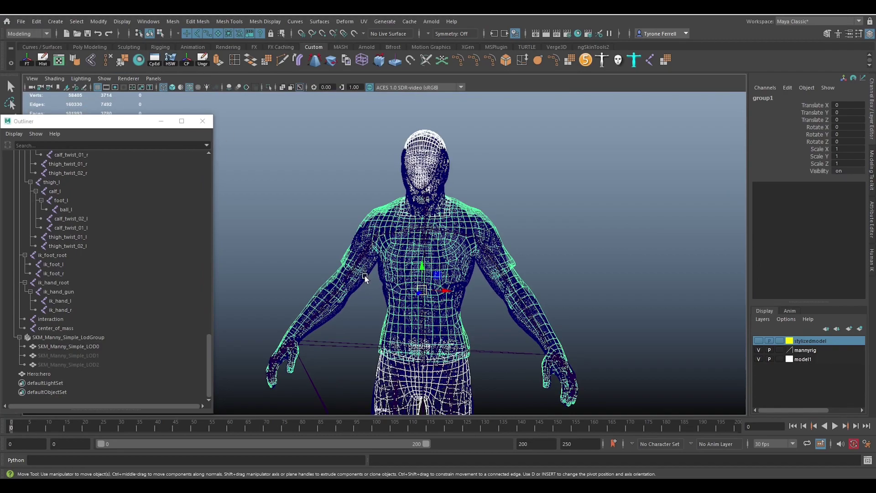
- Lower the shirt and arms group to about -0.728 in Y, checking the fit in the front view
middle_click_drag(364, 276, 395, 203, "alt")
scroll(469, 240, "up", 2)
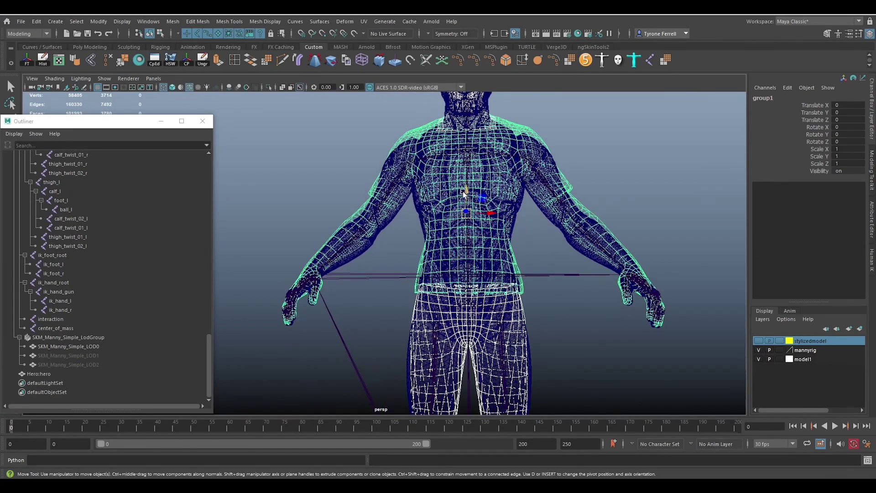
left_click_drag(468, 187, 467, 192)
scroll(405, 244, "up", 3)
mouse_move(405, 244)
left_mouse_down("alt")
mouse_move(336, 250)
mouse_move(335, 270)
mouse_move(405, 258)
left_mouse_up("alt")
middle_click_drag(405, 259, 315, 288, "alt")
key("space")
left_click_drag(368, 260, 368, 279)
key("f")
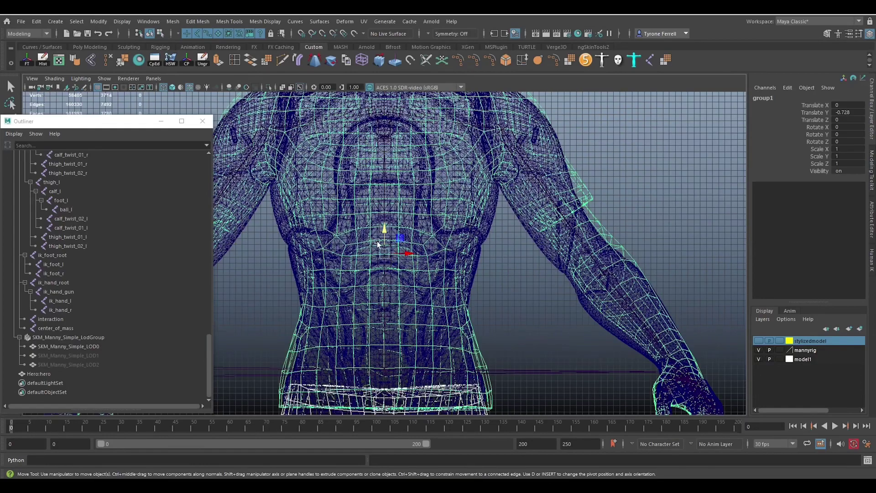
- Close the Outliner and readjust the shirt and arms group's height to about -0.994 in Y
left_click(202, 121)
middle_click_drag(324, 226, 352, 286, "alt")
left_click_drag(413, 289, 413, 298)
scroll(386, 296, "down", 3)
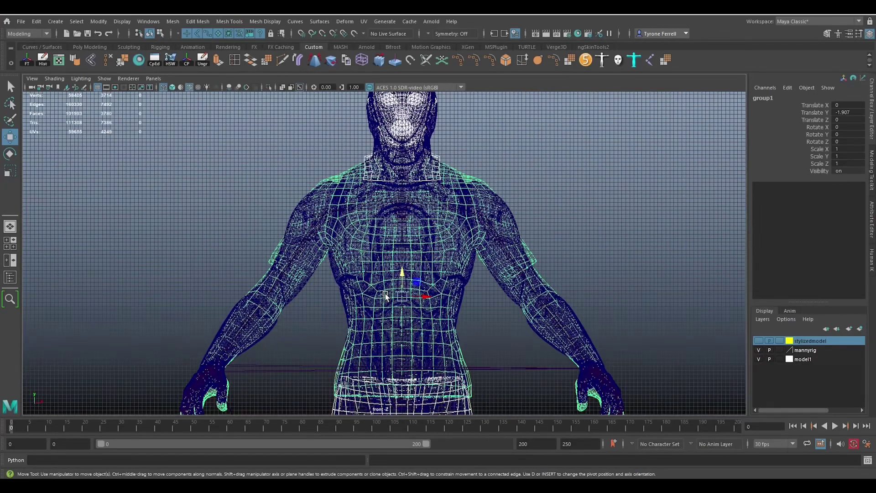
left_click_drag(402, 275, 402, 270)
scroll(433, 300, "down", 3)
scroll(428, 301, "up", 4)
- Check the hand's fit in the perspective view and set symmetry to Object X
key("space")
left_click_drag(492, 332, 496, 251)
scroll(494, 260, "up", 6)
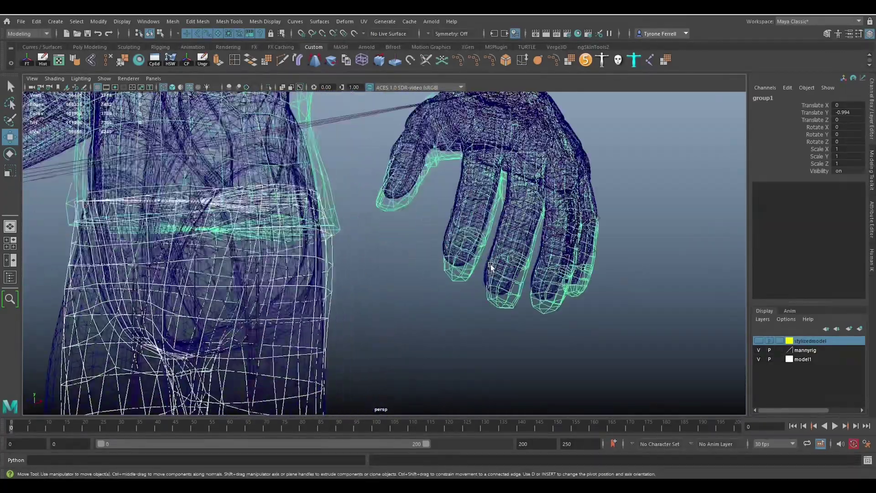
left_click_drag(440, 300, 397, 278, "alt")
scroll(442, 311, "down", 5)
scroll(441, 288, "down", 3)
scroll(440, 303, "up", 6)
left_click(428, 34)
left_click(473, 48)
- Move the thumb tip vertices of the arms mesh closer to the mannequin's thumb with soft selection
scroll(560, 337, "up", 3)
middle_click_drag(560, 336, 342, 264, "alt")
right_click_drag(342, 264, 475, 304, "alt")
right_click(397, 232)
left_click(353, 231)
left_click(396, 236)
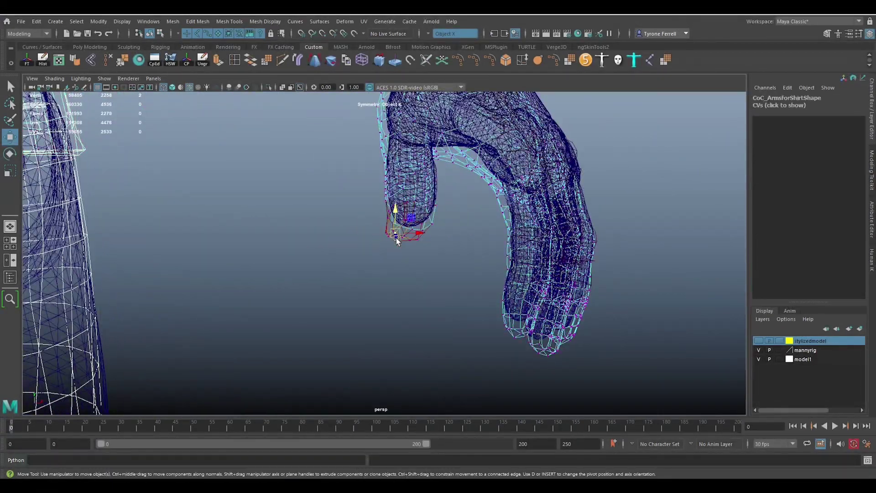
left_click_drag(421, 237, 491, 242)
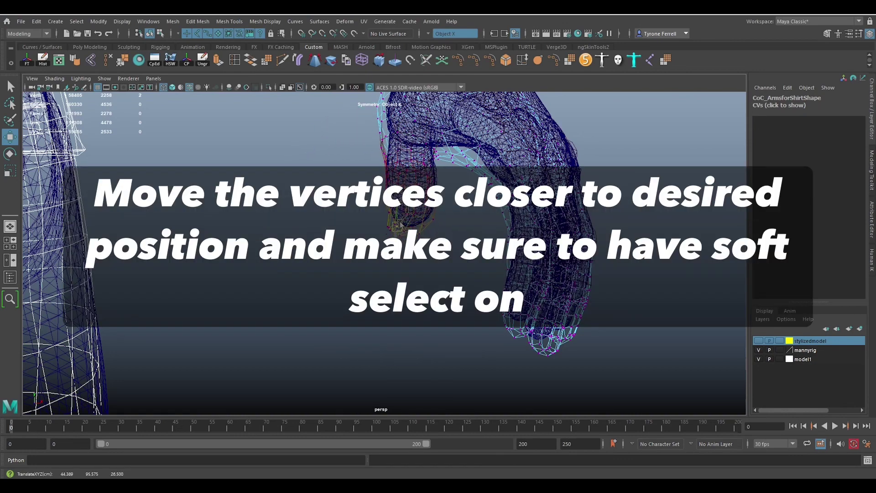
- Move the index finger's tip and side vertices toward the mannequin's finger with soft selection
left_click(512, 338)
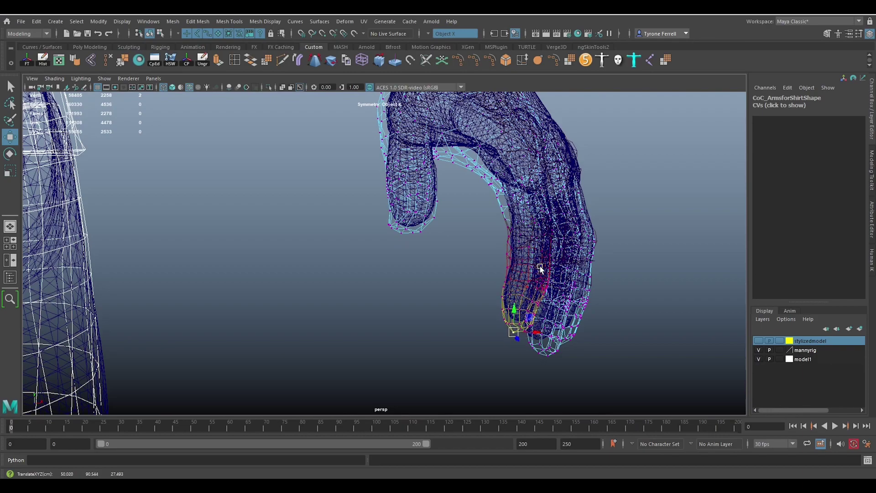
left_click_drag(521, 286, 463, 309, "alt")
middle_click_drag(463, 309, 653, 317, "alt")
left_click_drag(488, 322, 417, 310, "alt")
left_click(486, 168)
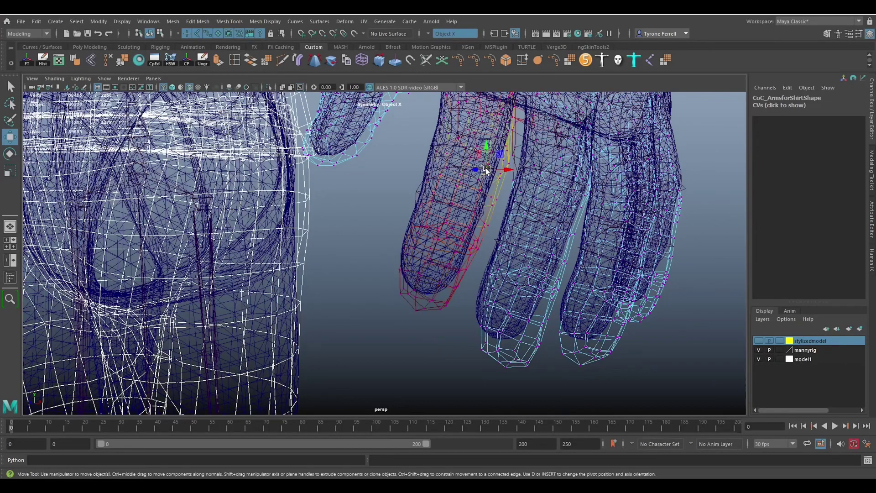
left_click(460, 179)
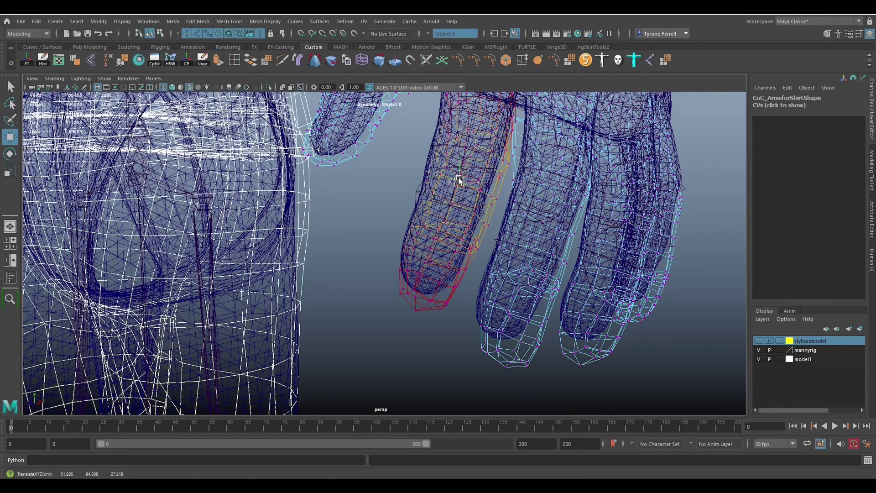
- Switch to shaded display and move the middle fingertip vertices closer to the mannequin's fingertip with soft selection
left_click(504, 365)
scroll(490, 365, "down", 6)
left_click_drag(489, 365, 493, 352, "alt")
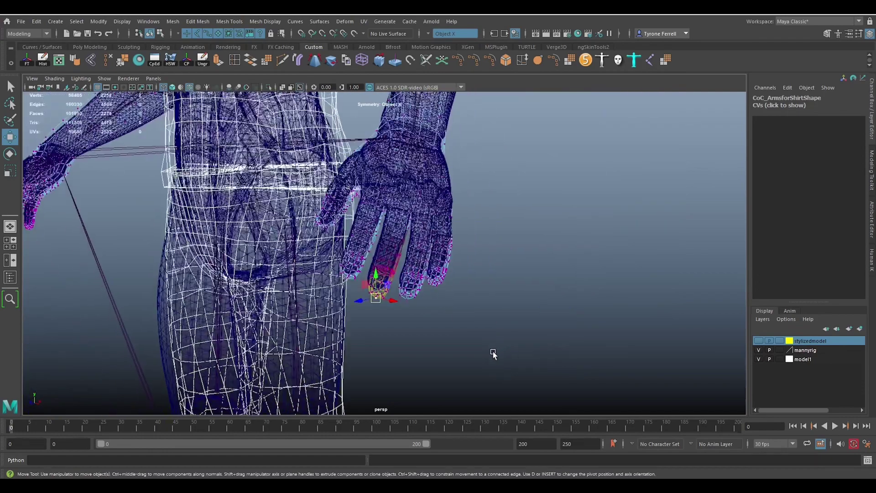
key("5")
scroll(426, 352, "up", 5)
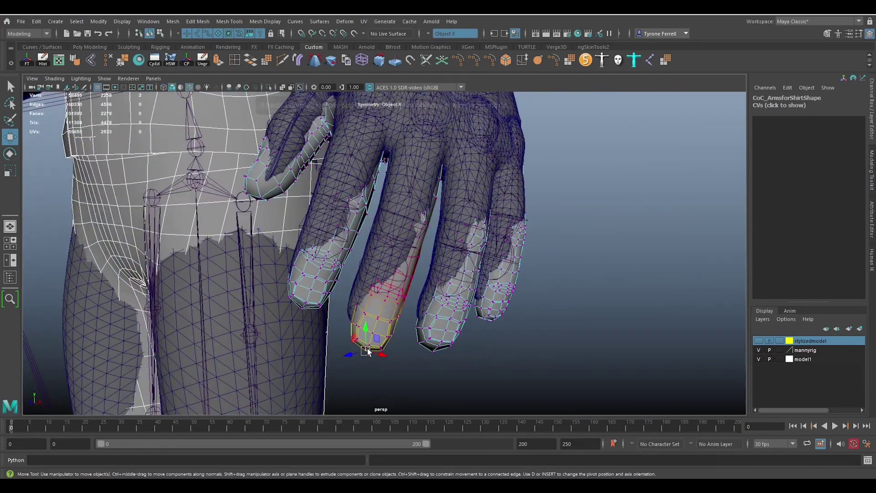
key("b")
mouse_move(368, 343)
left_mouse_down()
mouse_move(422, 335)
mouse_move(366, 348)
left_mouse_up()
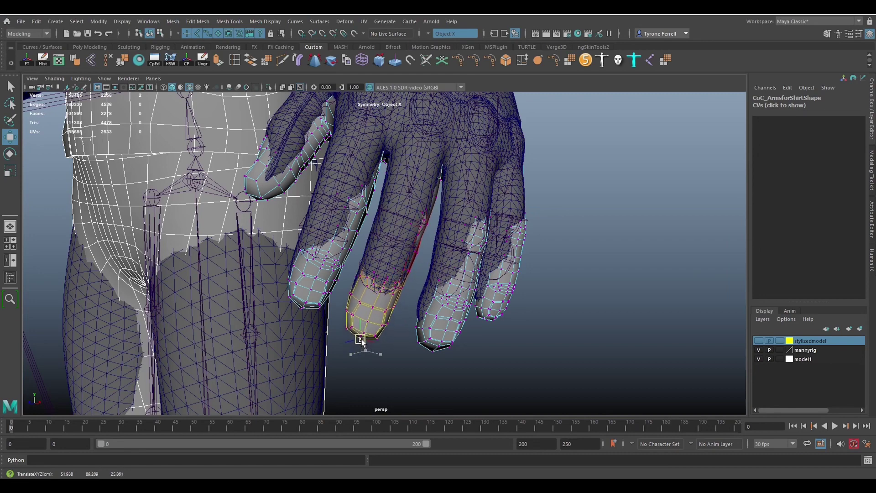
- Move the ring and index fingertip vertices inward toward the mannequin's fingertips
left_click(434, 353)
left_click_drag(437, 350, 436, 345)
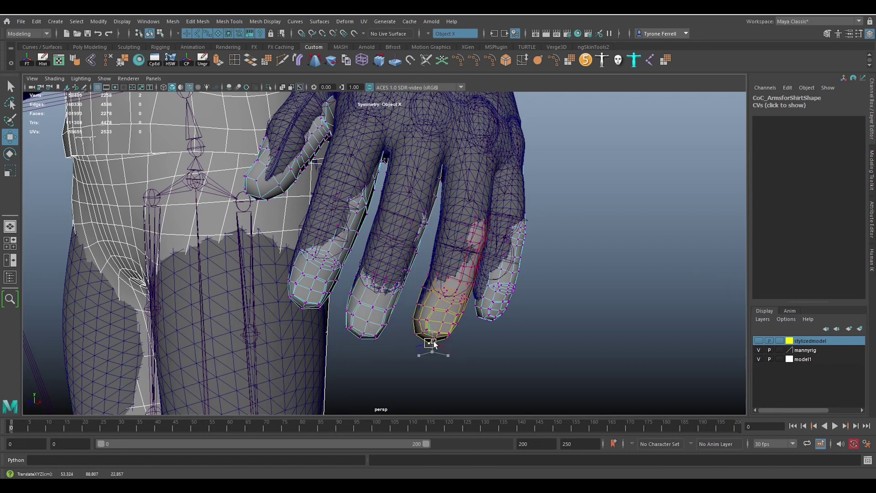
left_click(302, 308)
left_click_drag(303, 309, 306, 302)
- Move the little fingertip vertices closer to the mannequin's little finger
scroll(400, 363, "down", 2)
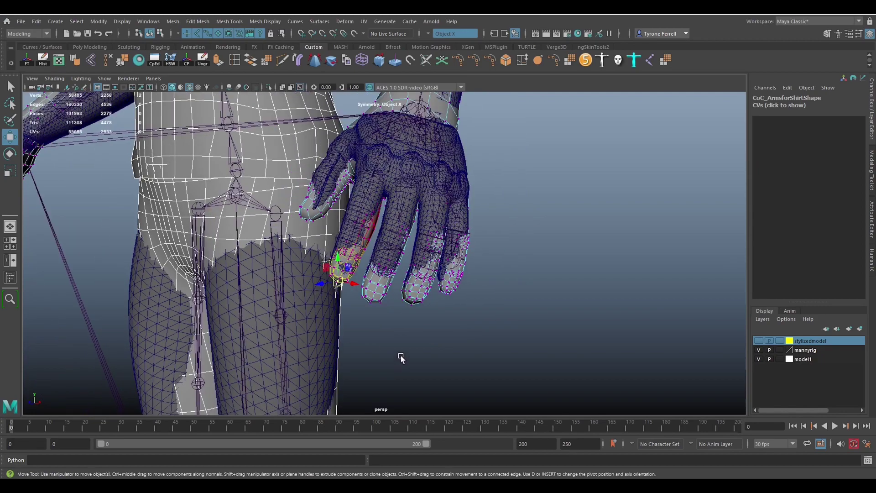
left_click_drag(402, 358, 450, 365, "alt")
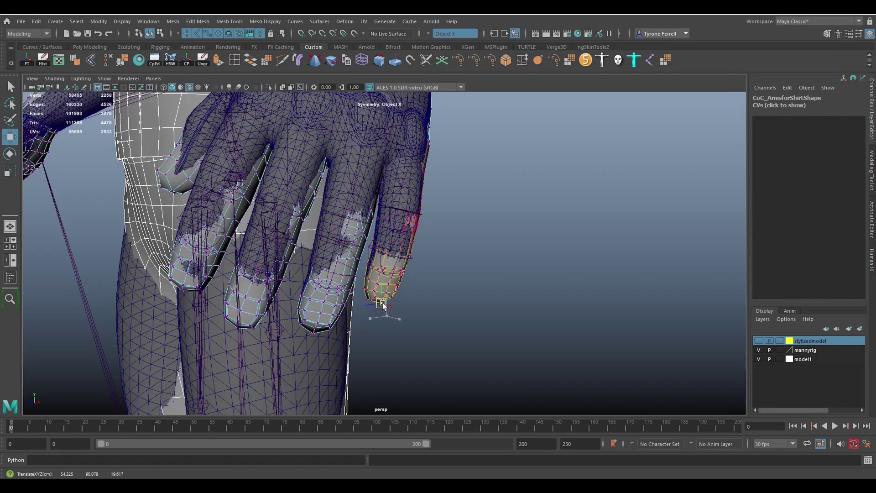
scroll(472, 332, "down", 10)
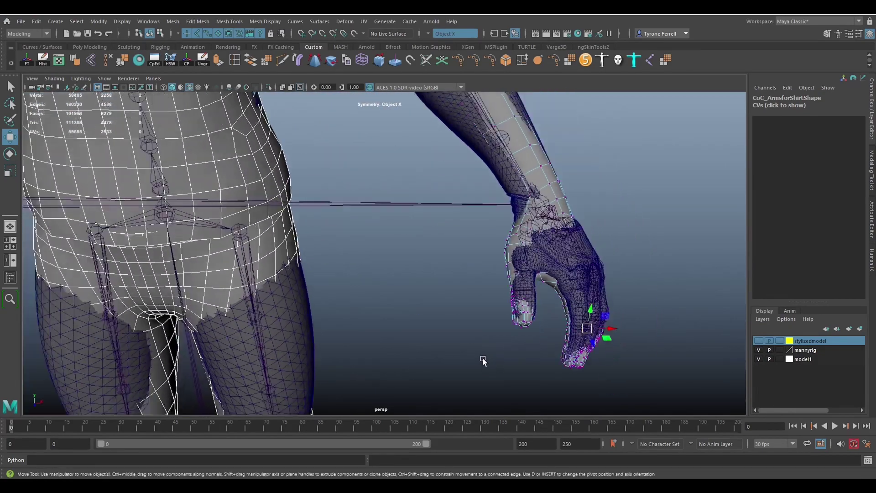
- Move the elbow and outer forearm vertices of the arms mesh toward the mannequin's arm with soft selection
left_click_drag(437, 360, 373, 369, "alt")
scroll(424, 317, "up", 4)
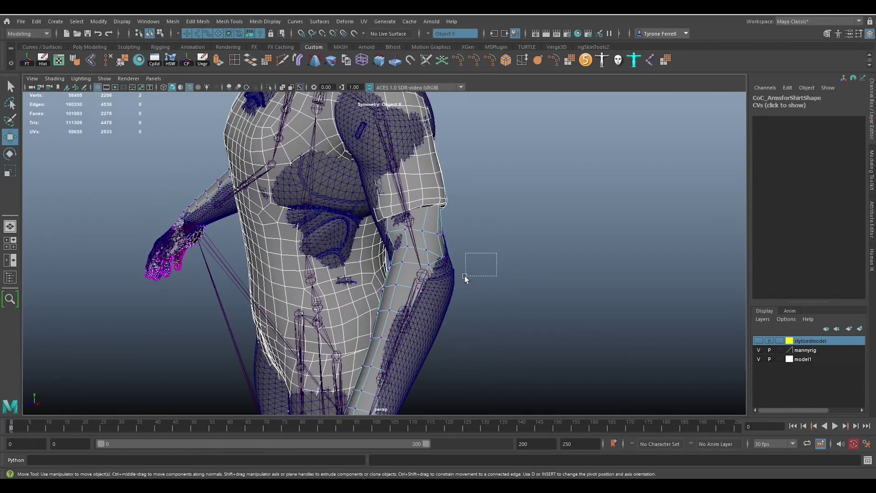
middle_click_drag(444, 294, 490, 301)
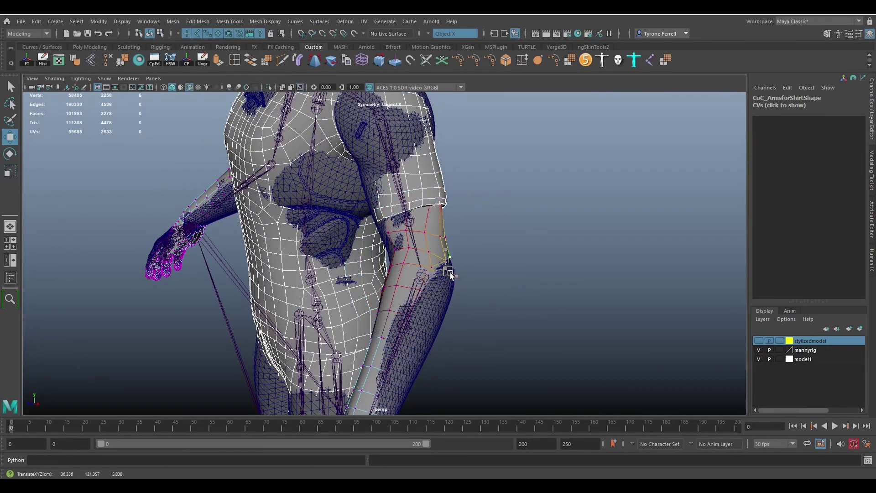
left_click_drag(481, 348, 489, 345, "alt")
left_click_drag(505, 307, 440, 314)
scroll(442, 312, "up", 3)
middle_click_drag(439, 313, 427, 347, "alt")
left_click_drag(427, 347, 416, 332, "alt")
middle_click_drag(395, 310, 442, 183, "alt")
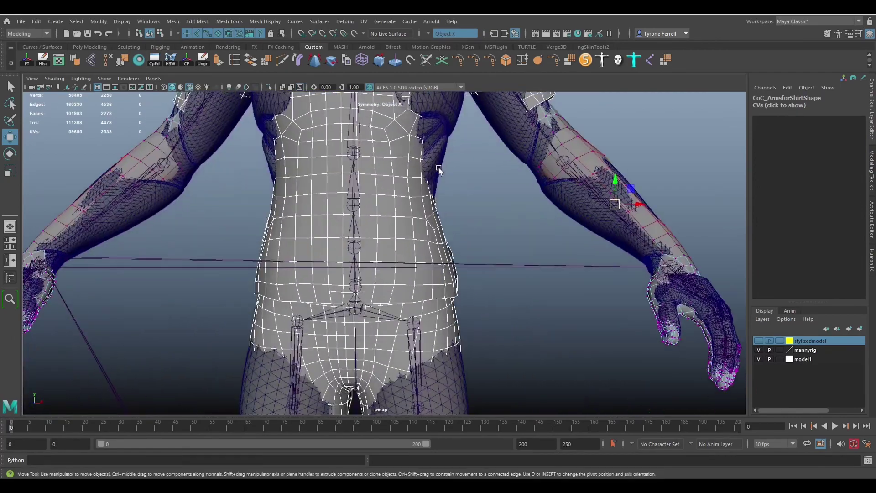
left_click_drag(502, 345, 454, 333, "alt")
- Reshape the T-shirt's front hem, side hem and waist by moving vertices with soft selection to fit the mannequin
key("F8")
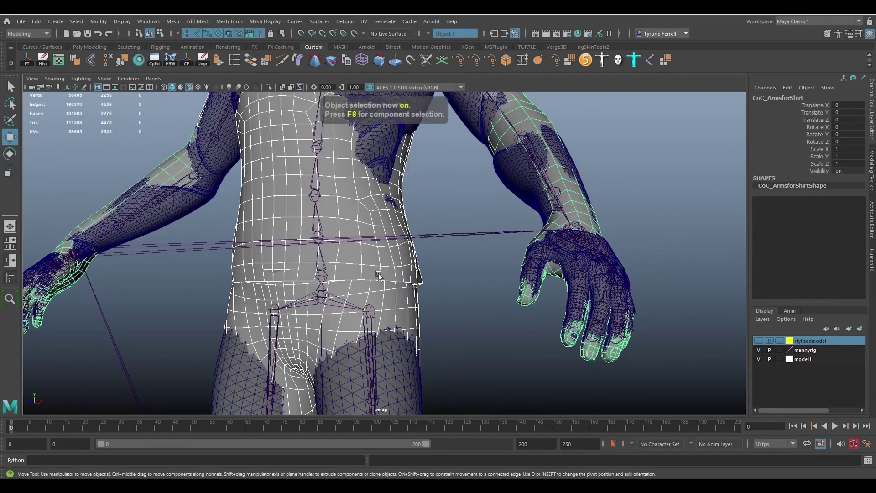
left_click(376, 270)
scroll(375, 287, "up", 2)
key("F8")
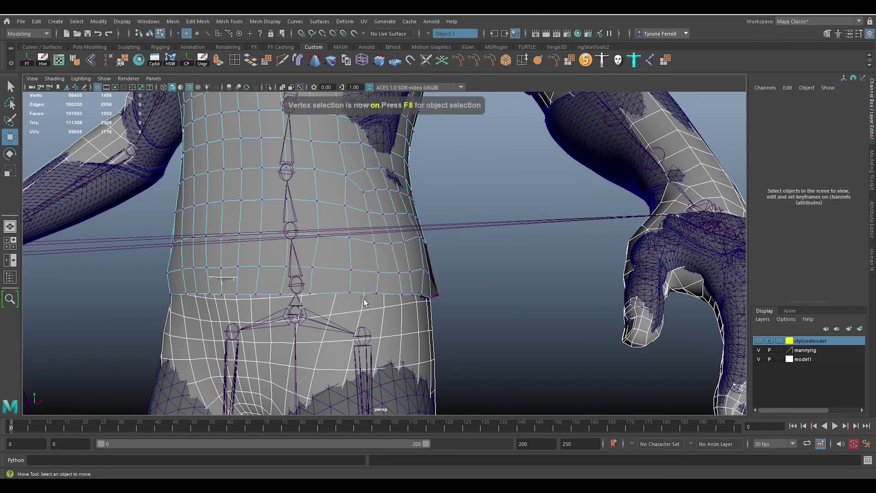
left_click(263, 267)
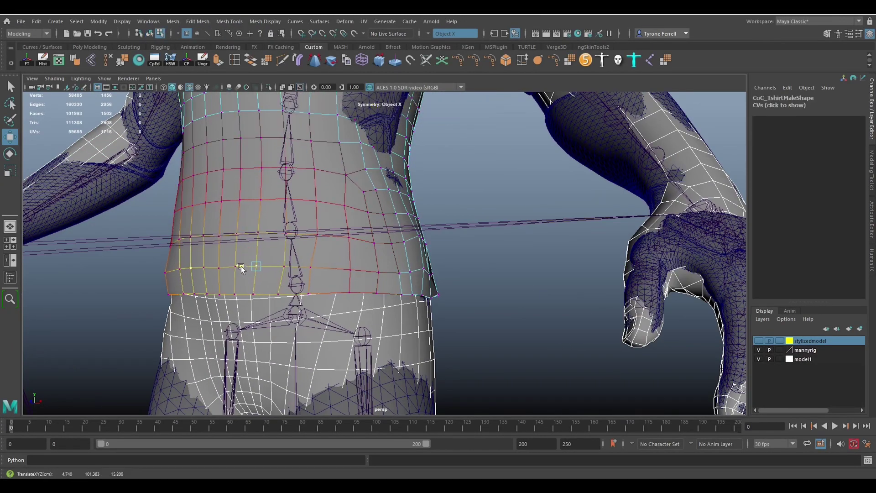
left_click(431, 297)
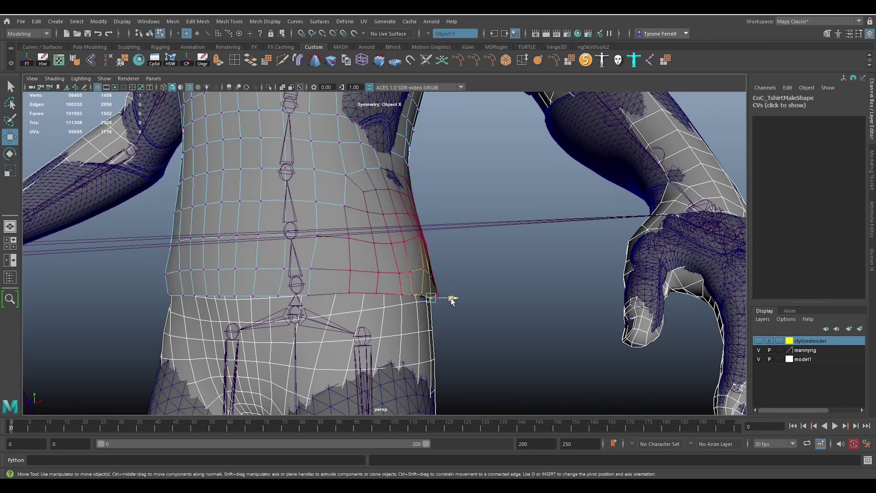
left_click(395, 172)
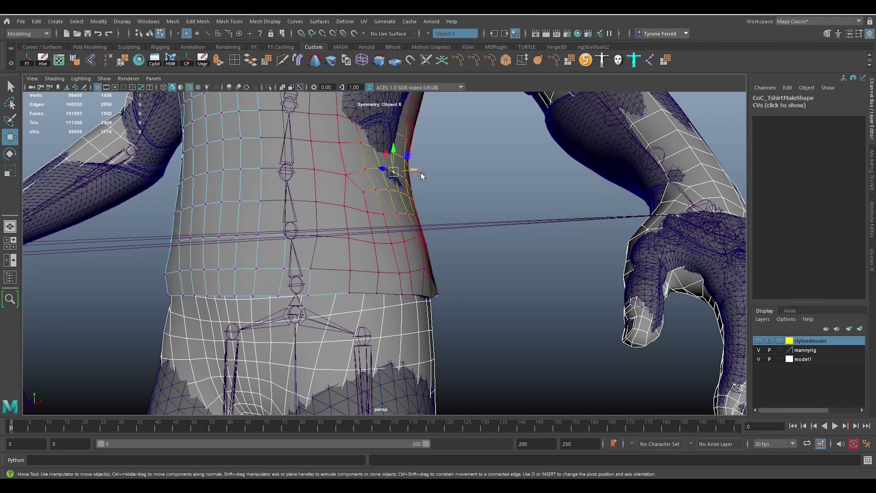
left_click_drag(421, 173, 420, 173)
- Check the T-shirt's fit from all sides, return it to object selection and save the scene
scroll(382, 283, "down", 5)
left_click_drag(383, 283, 525, 304, "alt")
scroll(405, 302, "up", 5)
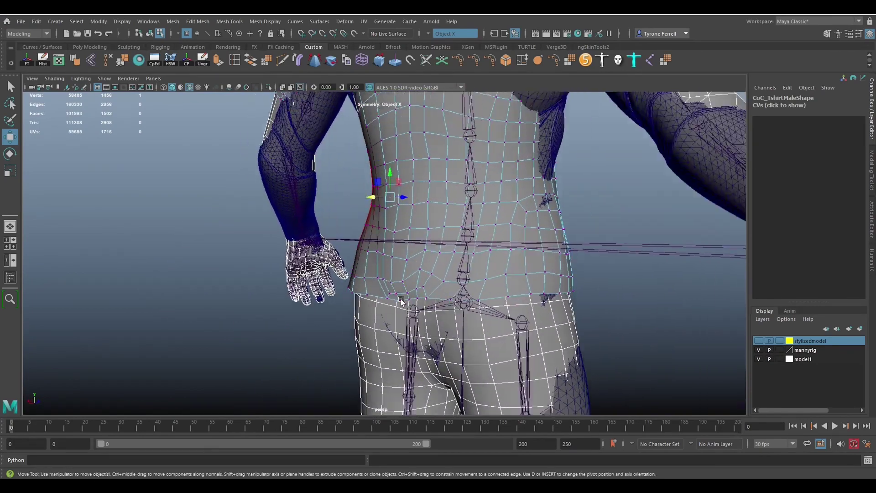
left_click_drag(424, 305, 257, 325, "alt")
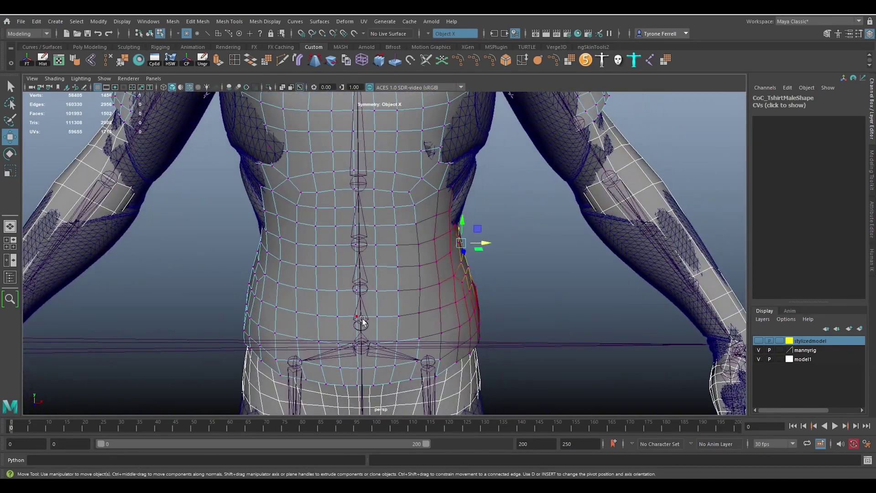
scroll(362, 322, "down", 3)
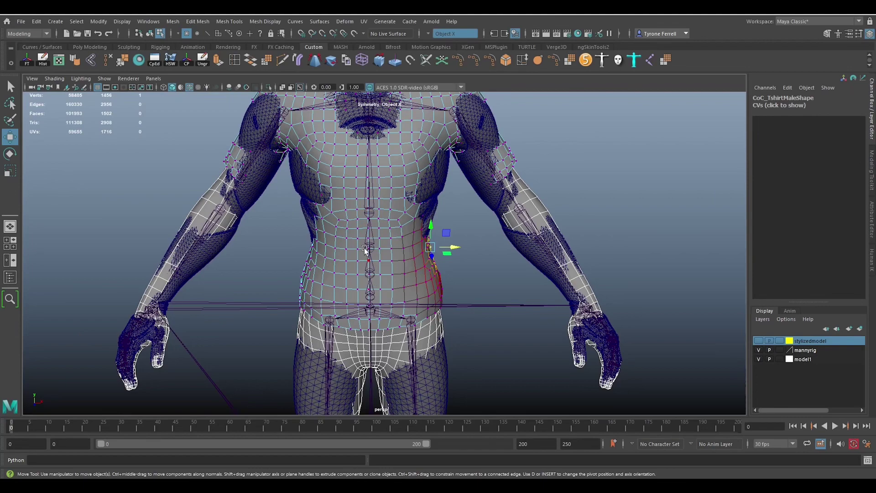
middle_click_drag(365, 250, 340, 306, "alt")
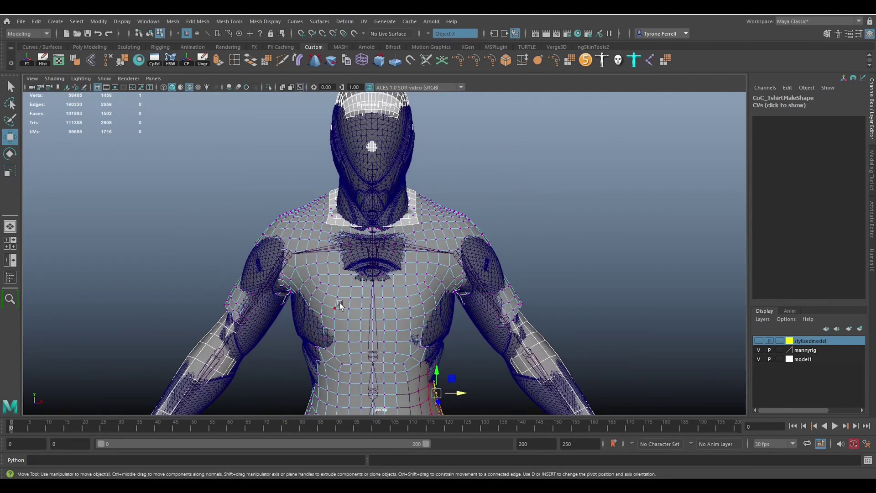
key("F8")
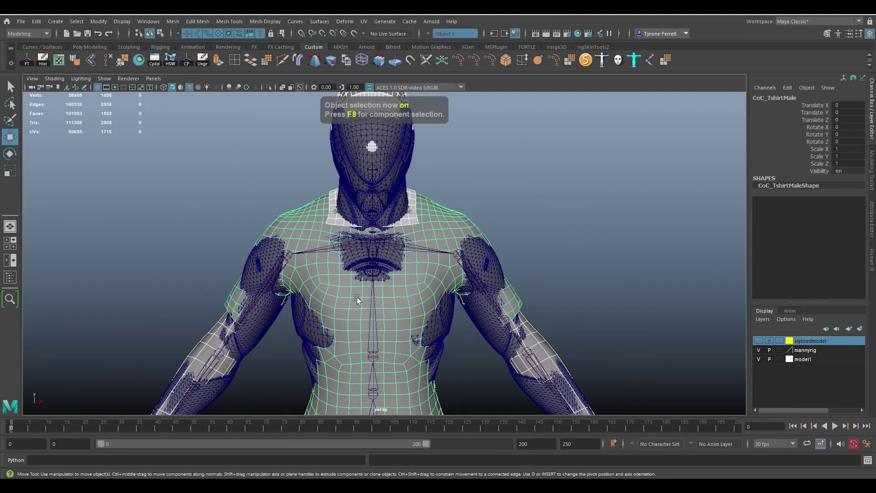
scroll(357, 296, "up", 5)
key("ctrl+s")
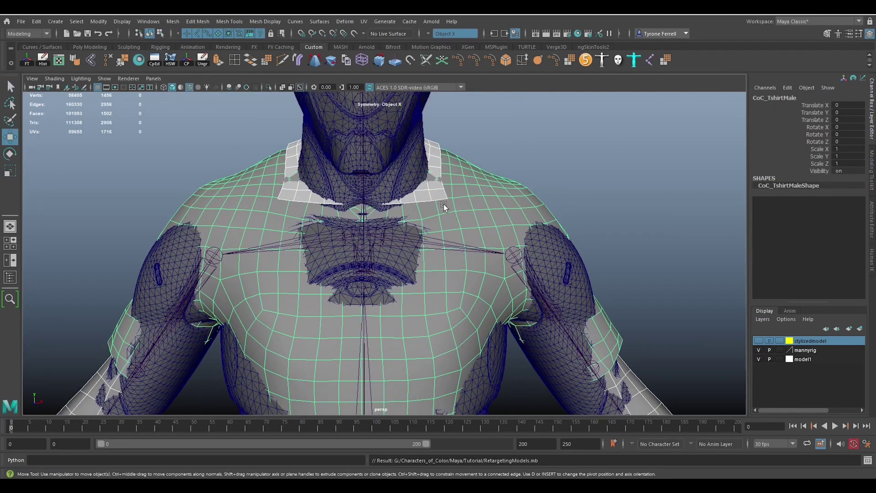
- Hide the mannyrig layer and view the male character's selected meshes from the front
left_click(434, 199)
scroll(448, 223, "down", 5)
left_click_drag(476, 226, 400, 227, "alt")
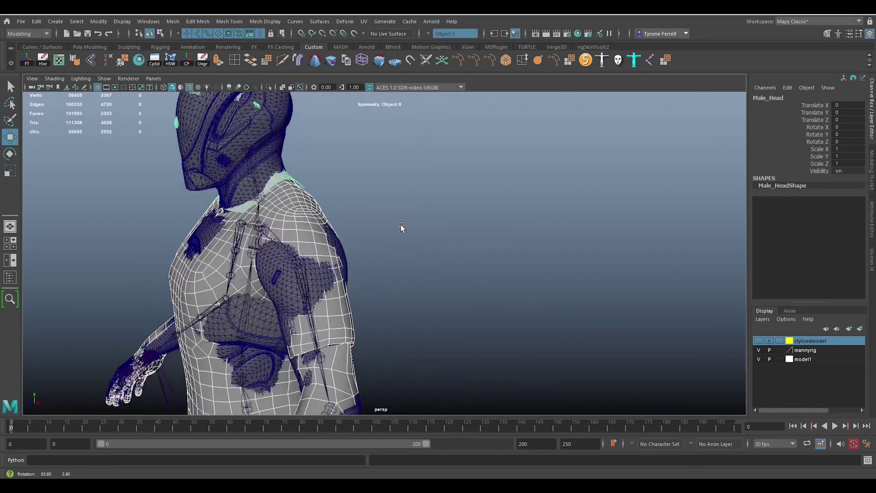
middle_click_drag(400, 227, 516, 259, "alt")
left_click_drag(365, 296, 354, 283, "alt")
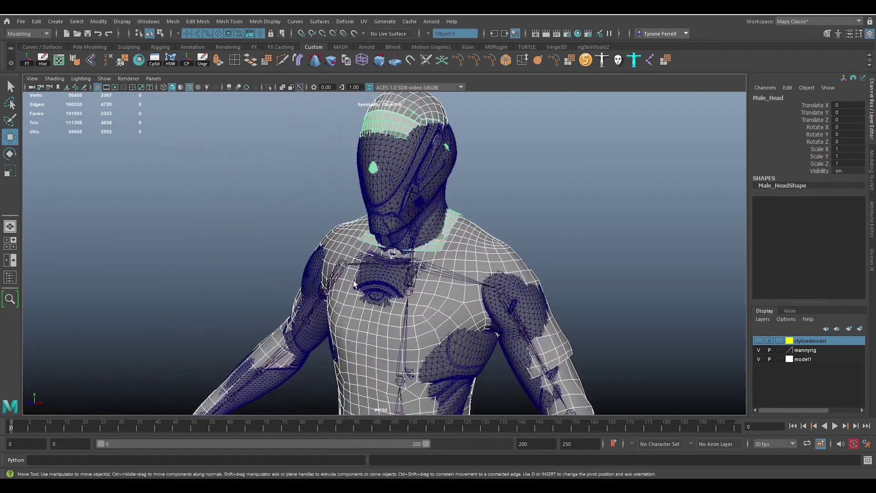
left_click(758, 350)
left_click(480, 271)
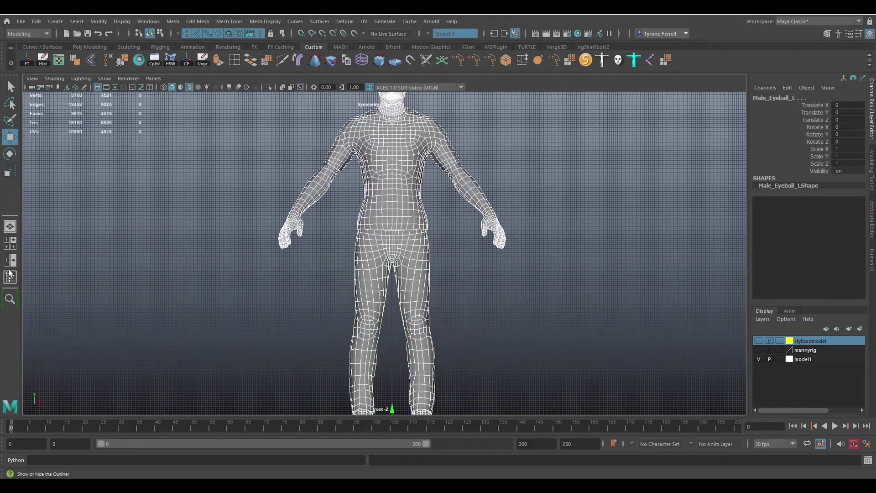
- Open the Outliner, expand MaleModelGRP and check the pivots of the pants, shoes, T-shirt, arms and eyelash2 meshes
left_click(10, 277)
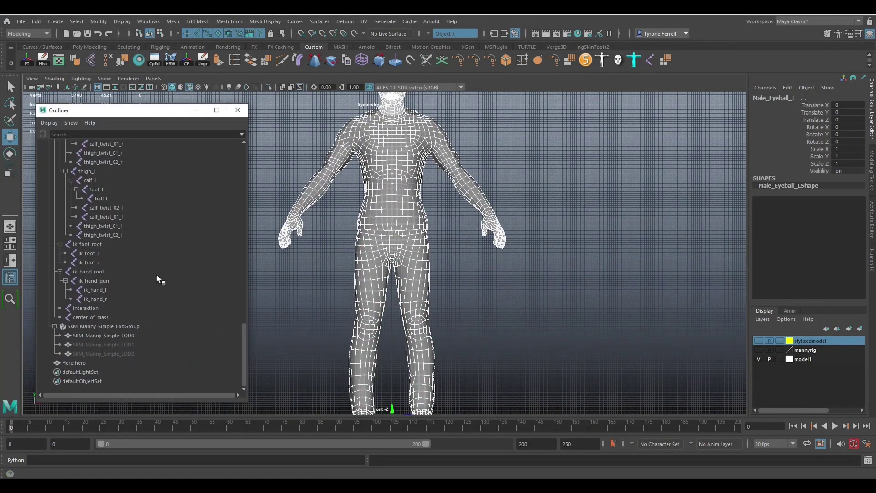
scroll(164, 293, "up", 15)
left_click(48, 180)
left_click(87, 189)
left_click(86, 199)
middle_click_drag(465, 368, 470, 344, "alt")
left_click(91, 207)
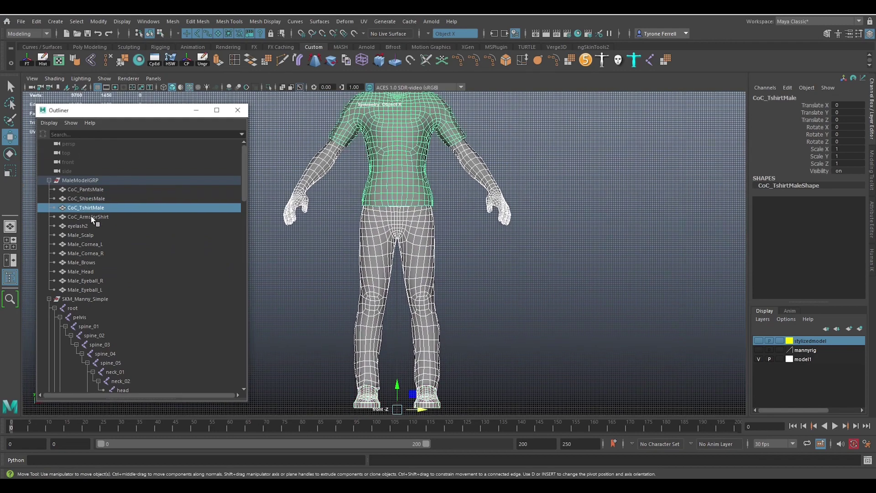
left_click(91, 217)
left_click(83, 228)
- Enable grid snapping and snap the eyelash2 mesh's pivot down to the world origin between the feet
mouse_move(354, 277)
middle_mouse_down("alt")
mouse_move(352, 372)
mouse_move(352, 289)
middle_mouse_up("alt")
scroll(353, 290, "down", 2)
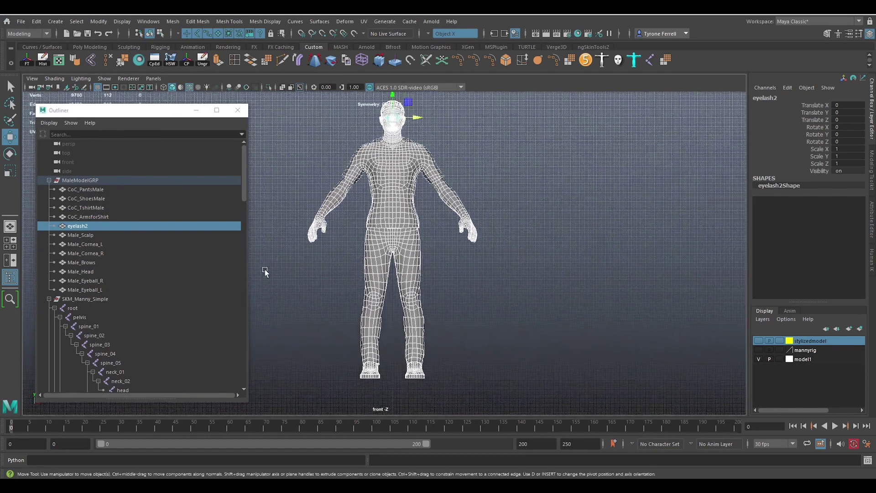
left_click(301, 33)
left_click_drag(392, 117, 390, 380)
scroll(384, 376, "up", 4)
middle_click_drag(339, 360, 337, 108, "alt")
scroll(343, 274, "up", 6)
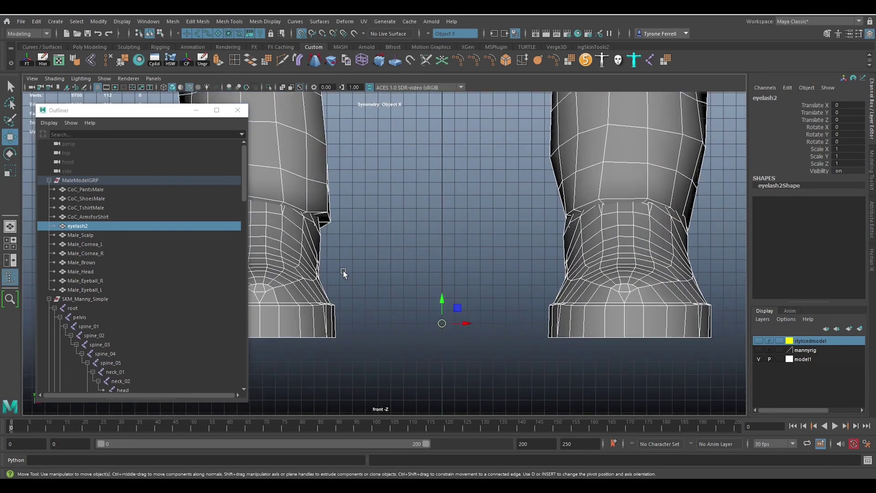
scroll(433, 325, "up", 2)
left_click_drag(469, 353, 470, 376)
key("d")
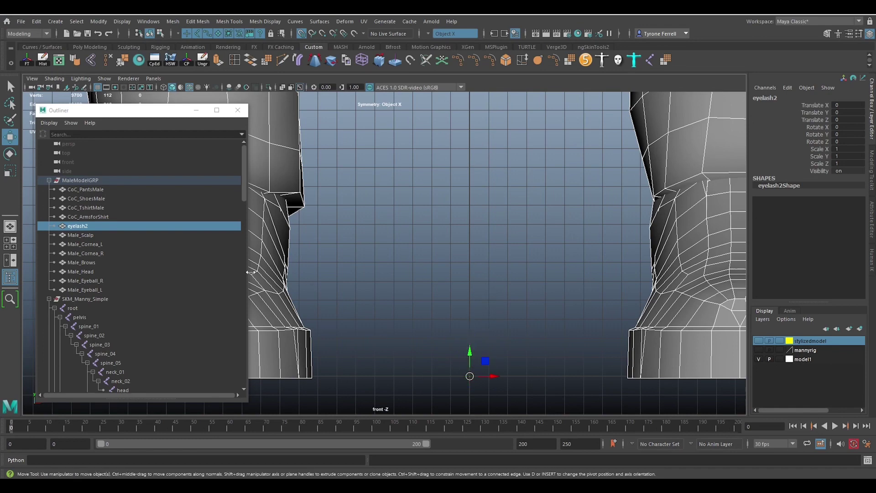
- Snap the pivots of Male_Scalp, Male_Cornea_L, Male_Cornea_R and Male_Brows to the world origin
left_click(78, 235)
key("d")
left_click_drag(470, 397, 471, 373)
left_click(87, 244)
key("d")
left_click(108, 255)
key("d")
left_click(94, 263)
key("d")
- Check Male_Head's pivot and snap the pivots of Male_Eyeball_R and Male_Eyeball_L to the world origin
left_click(80, 272)
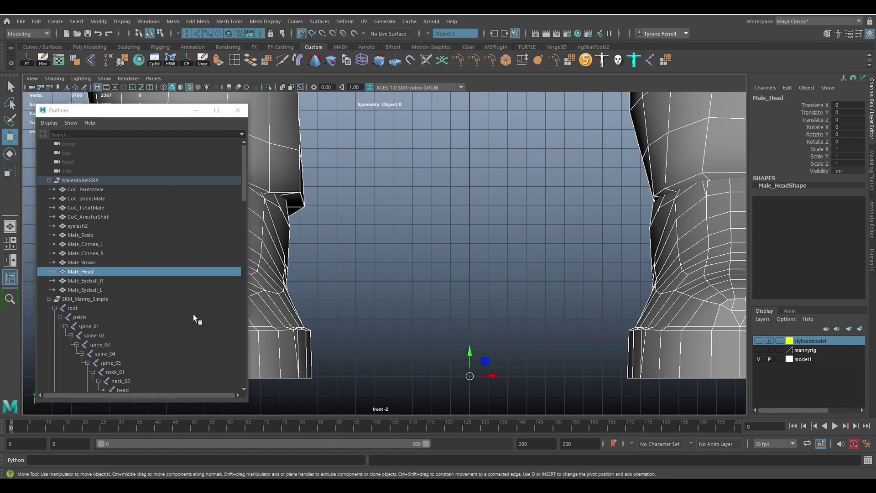
left_click(83, 281)
key("d")
mouse_move(471, 377)
left_mouse_down()
mouse_move(471, 364)
mouse_move(470, 373)
left_mouse_up()
left_click(97, 291)
key("d")
- Check the clothing and arms meshes' pivots at the origin and take all male meshes out of MaleModelGRP
left_click(87, 189)
left_click(87, 198)
left_click(87, 208)
key("d")
left_click(86, 217)
key("d")
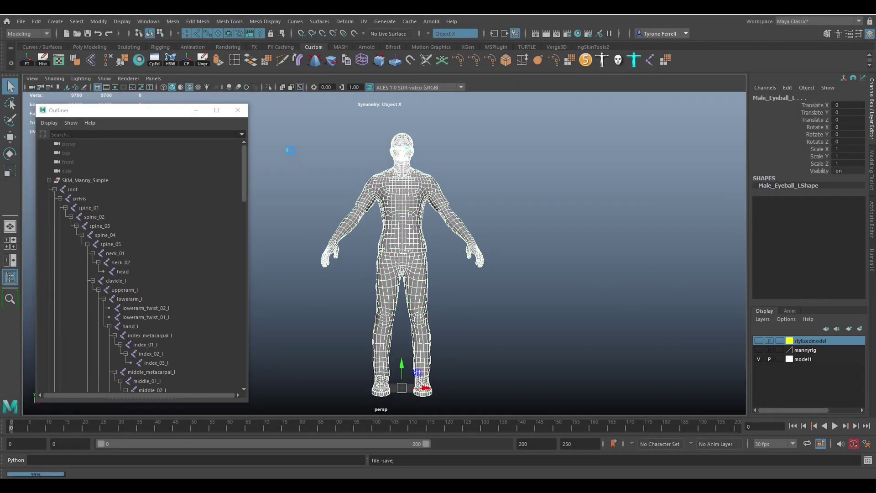
- Save the scene and show the mannyrig layer again
key("ctrl+s")
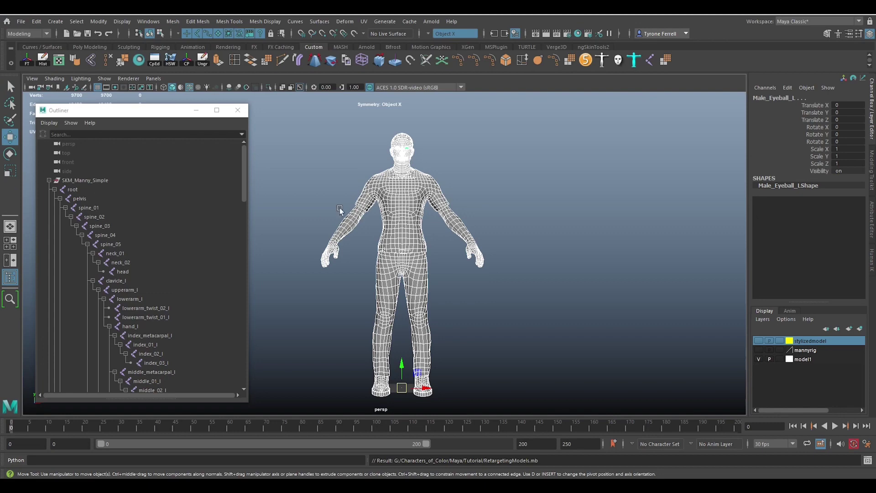
left_click(758, 350)
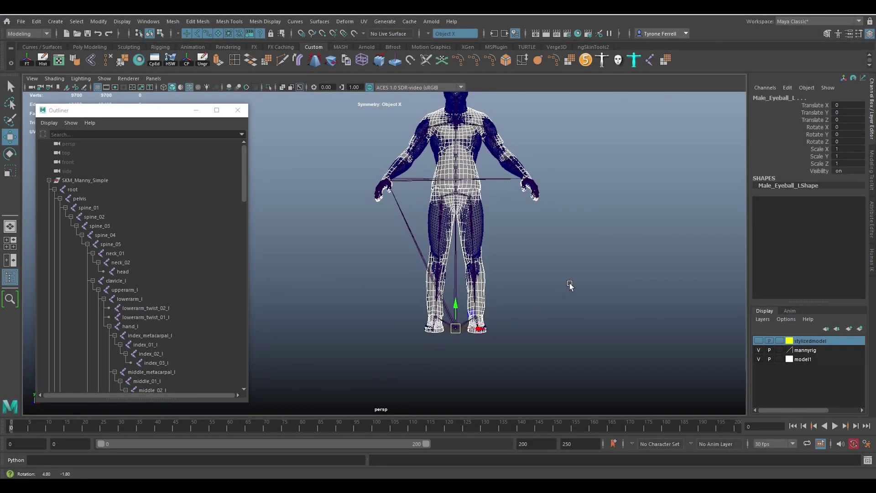
middle_click_drag(571, 288, 513, 318, "alt")
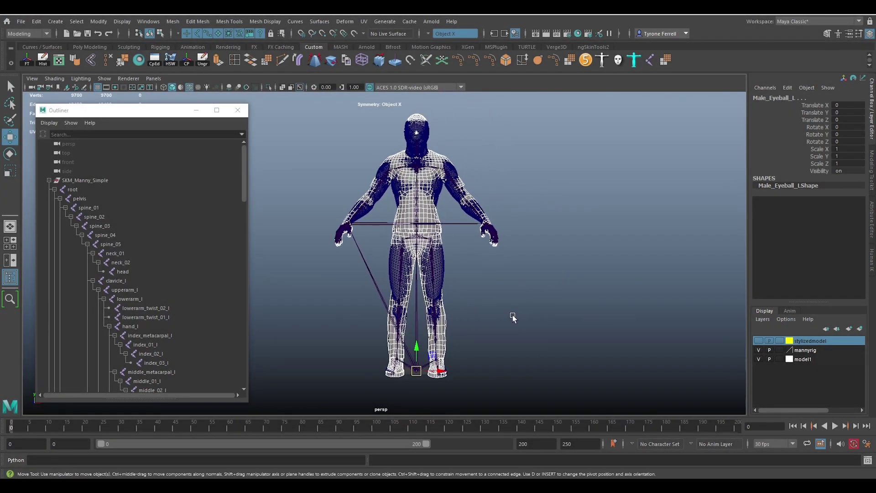
- Select all of the mannequin skeleton's joints from pelvis down to thigh_twist_02_l, leaving out the root and IK joints
left_click(72, 190)
left_click(78, 199)
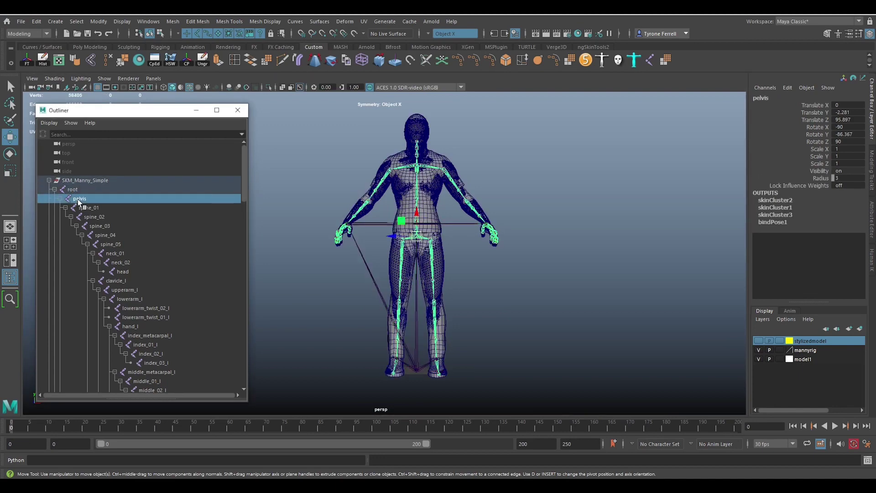
scroll(146, 308, "down", 15)
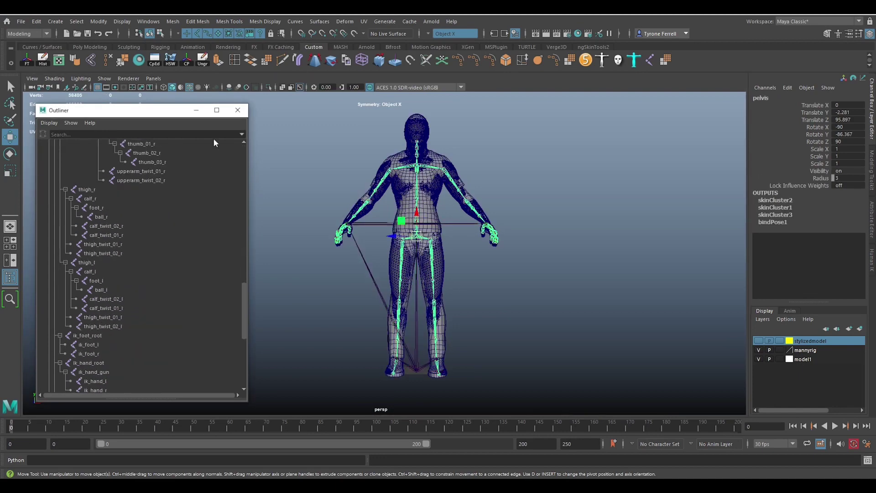
left_click(216, 110)
left_click(842, 18)
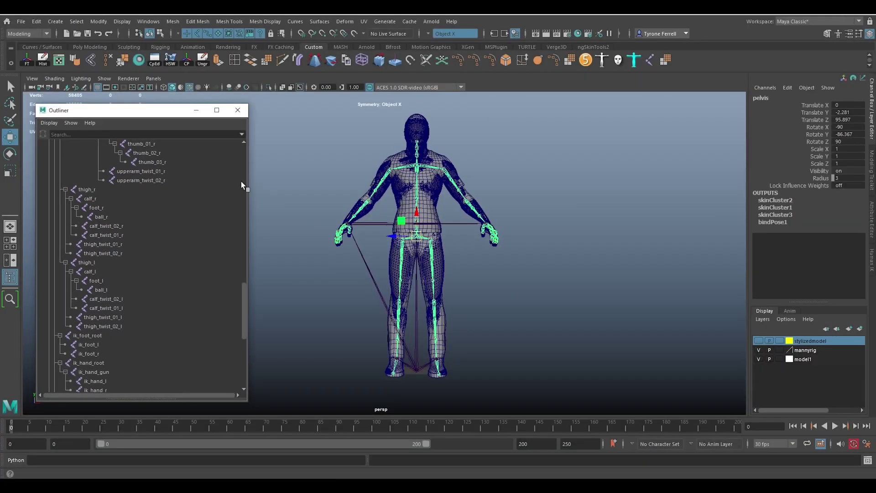
left_click(106, 326, "shift")
scroll(130, 354, "up", 15)
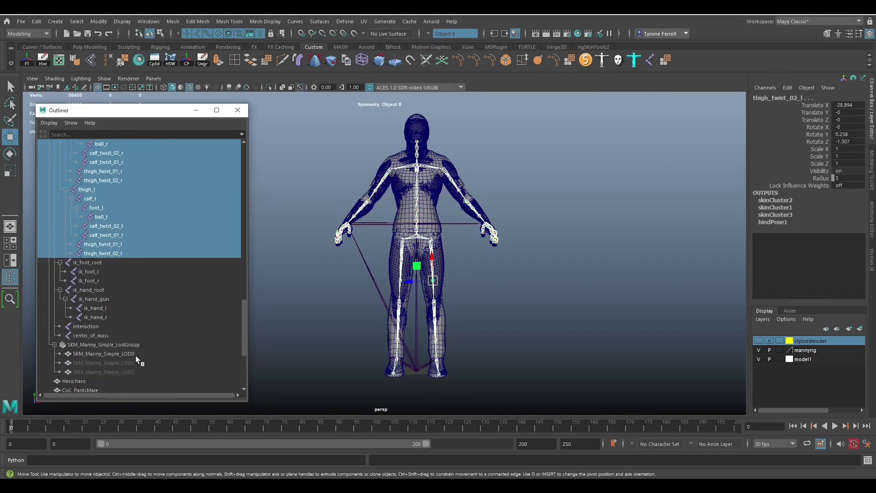
scroll(127, 350, "up", 8)
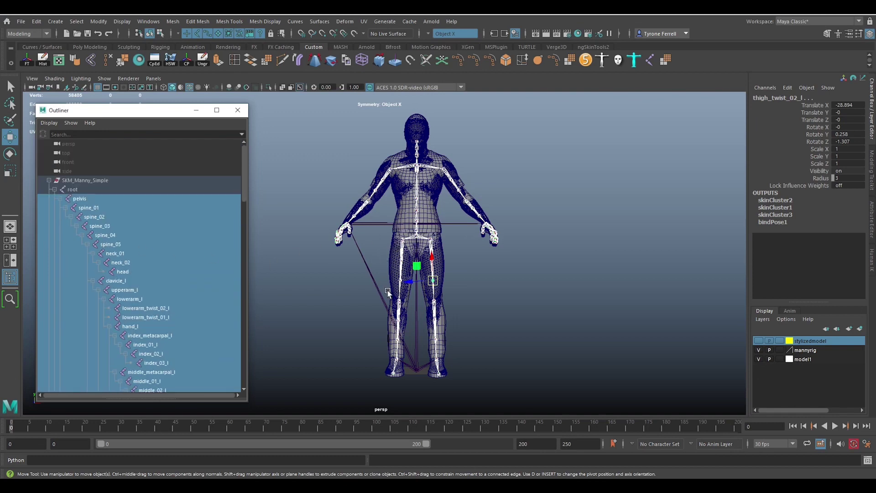
scroll(165, 271, "down", 20)
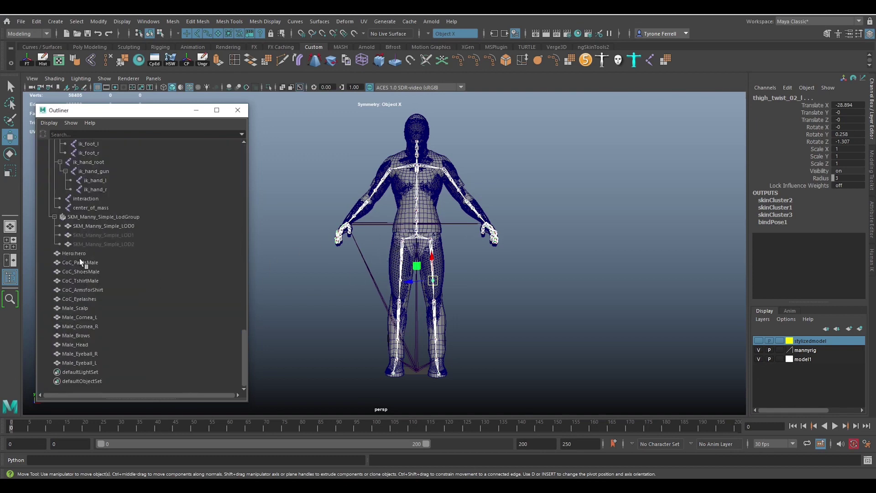
- Add the meshes from CoC_PantsMale to Male_Eyeball_L to the selection and bind them to the skeleton with default Bind Skin options
left_click_drag(93, 262, 81, 364)
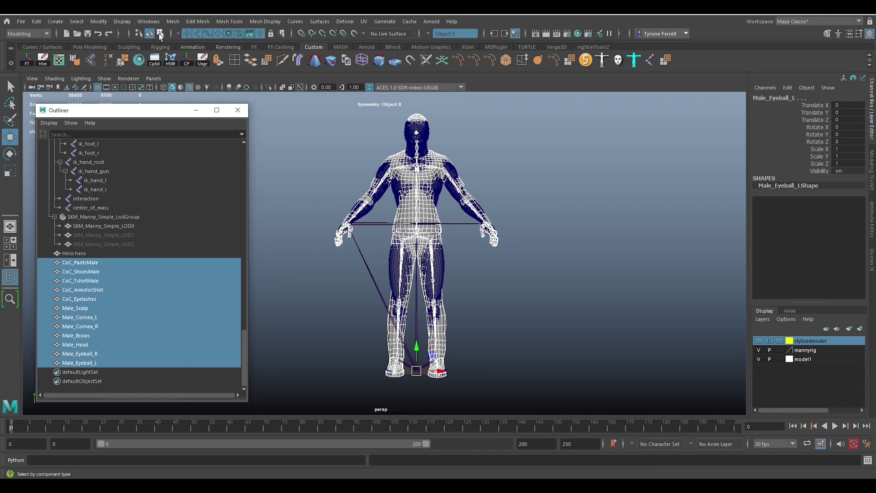
left_click(32, 34)
left_click(23, 52)
left_click(198, 21)
left_click(223, 47)
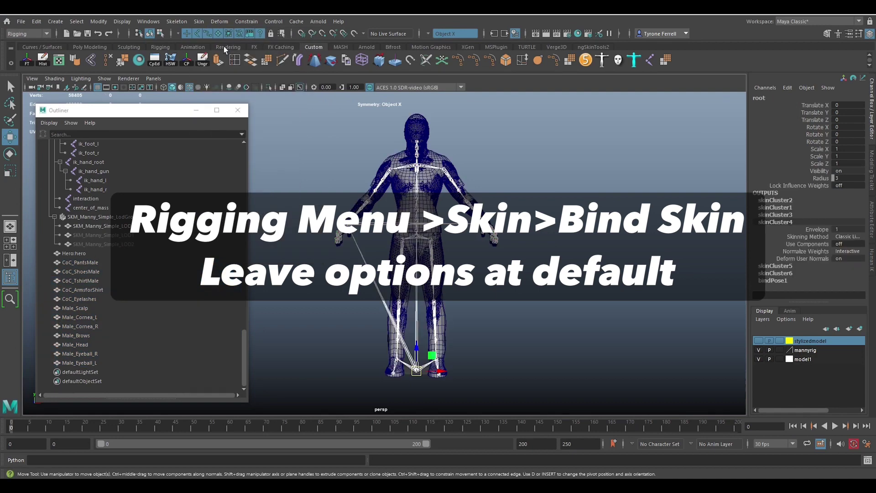
- Copy the skin weights from SKM_Manny_Simple_LOD0 to CoC_PantsMale
scroll(113, 281, "up", 20)
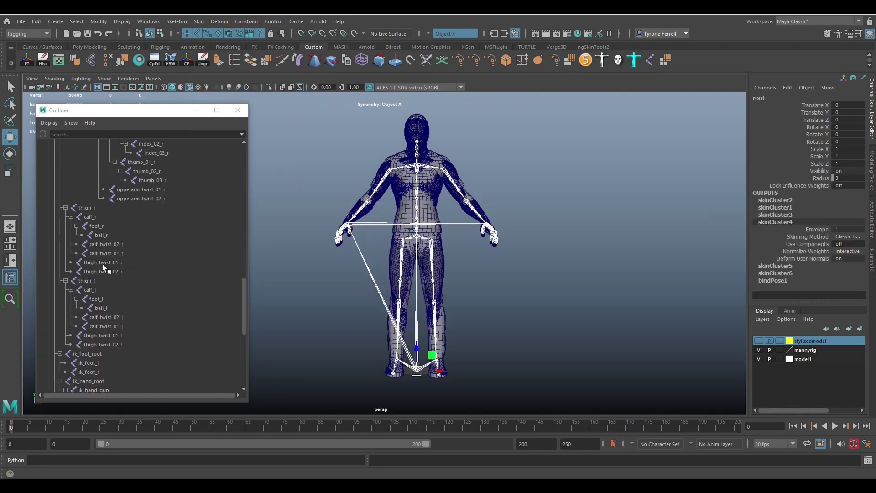
scroll(103, 262, "up", 8)
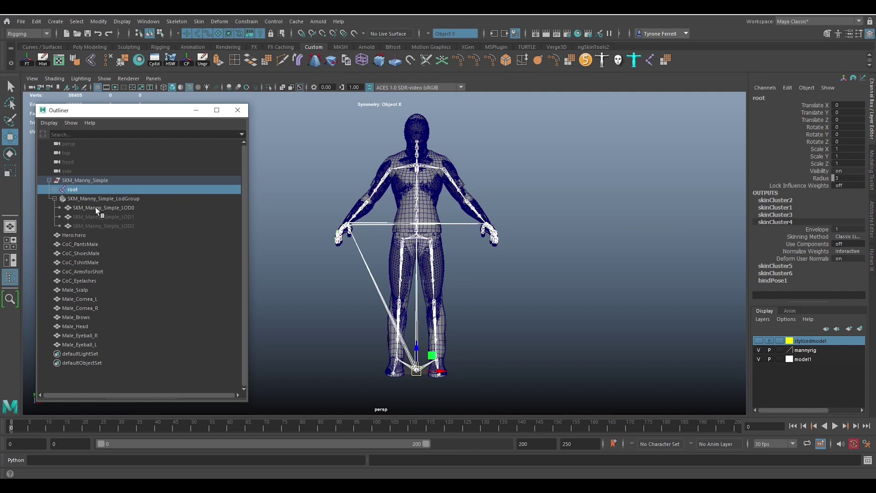
left_click(96, 208)
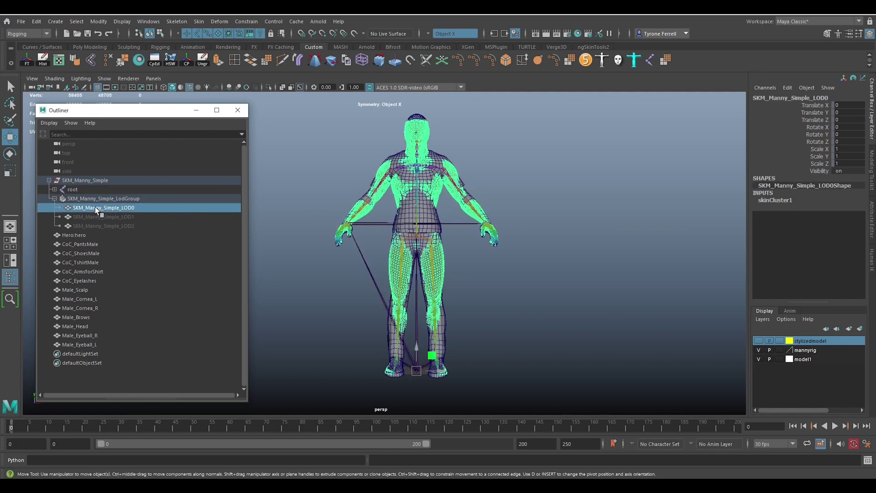
left_click(87, 244, "ctrl")
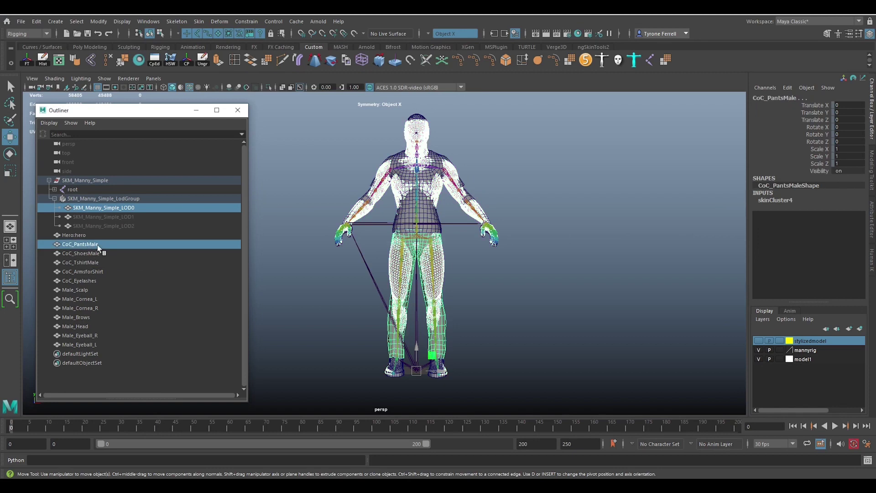
left_click(198, 22)
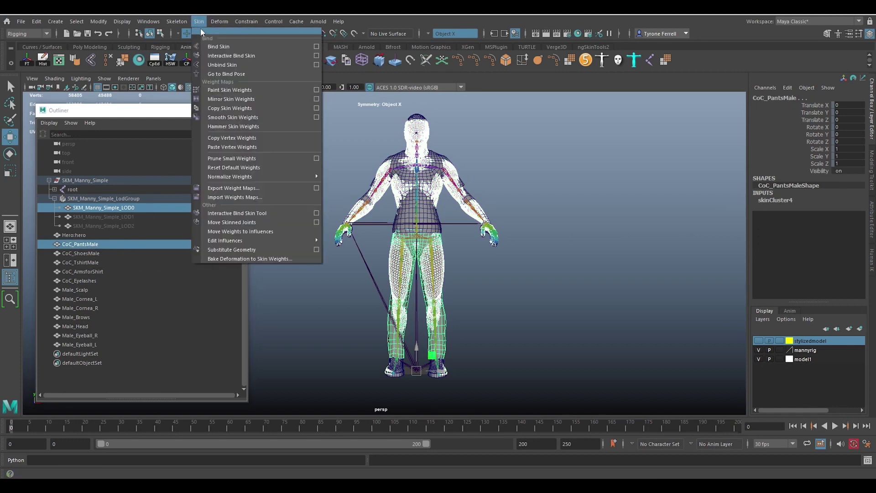
left_click(231, 108)
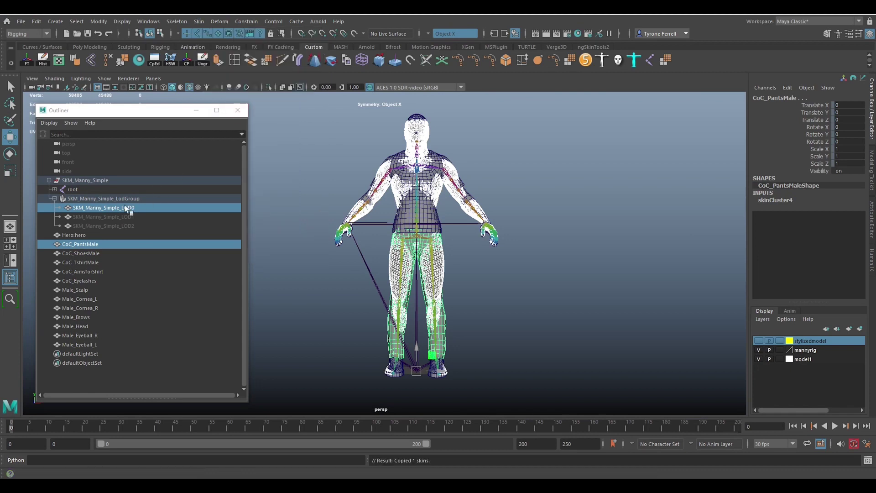
- Copy the skin weights from SKM_Manny_Simple_LOD0 to CoC_ShoesMale, CoC_TshirtMale and CoC_ArmsforShirt, one mesh at a time
left_click(86, 207)
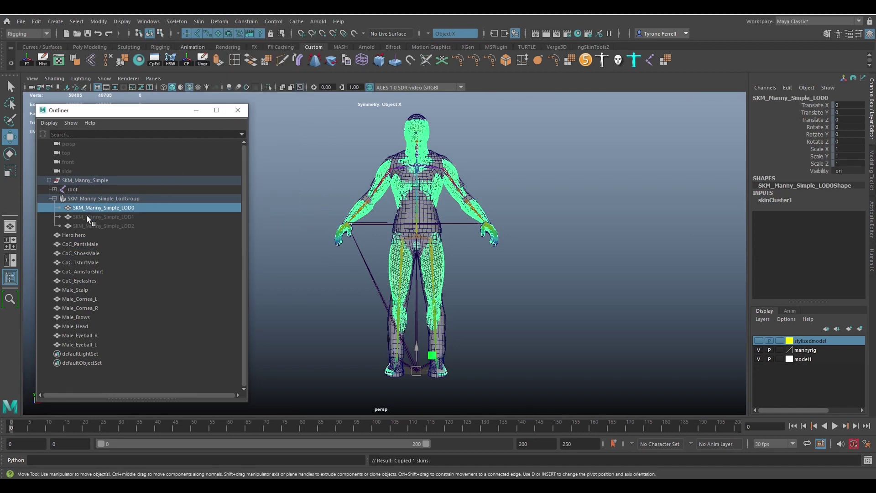
left_click(81, 254, "ctrl")
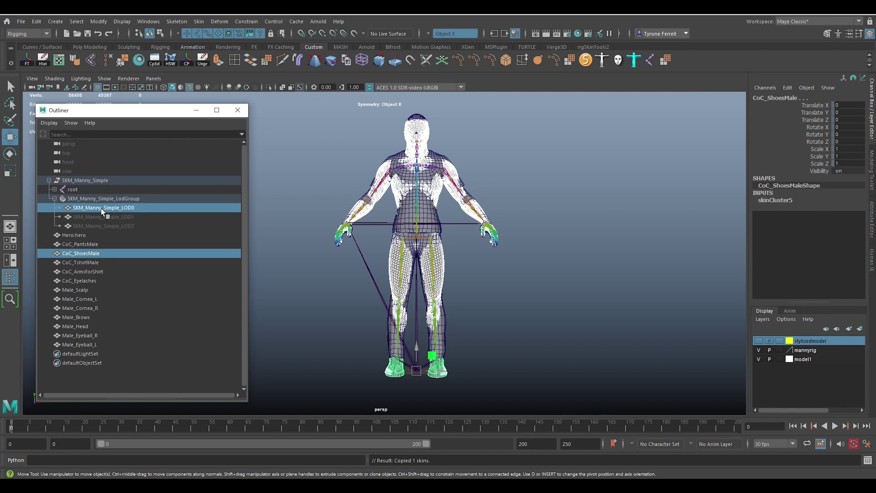
left_click(101, 208)
left_click(84, 264, "ctrl")
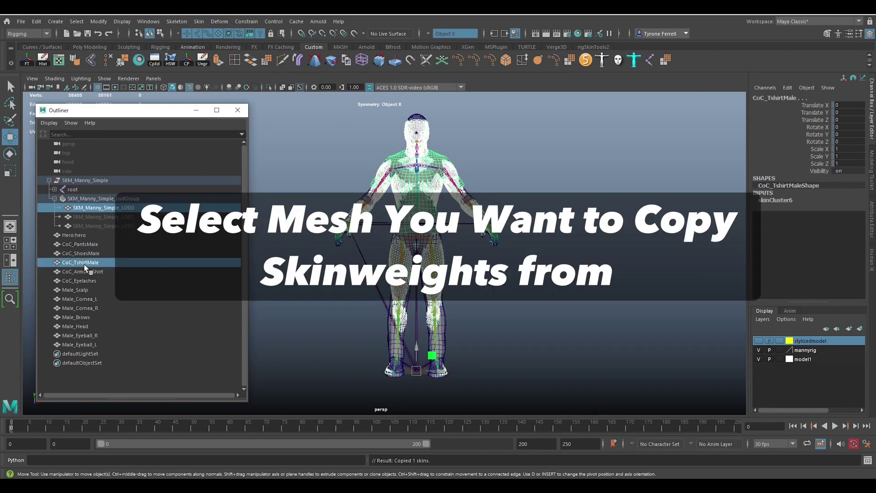
left_click(104, 208)
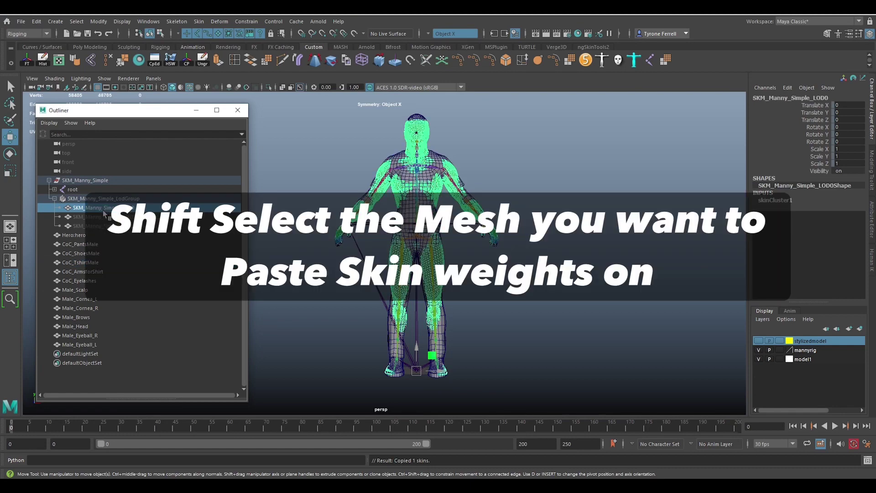
left_click(86, 272, "shift")
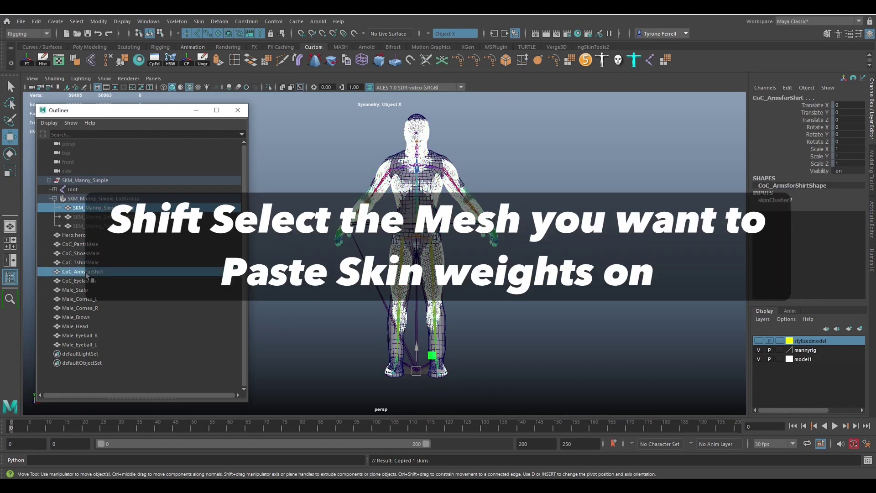
- Copy the skin weights from SKM_Manny_Simple_LOD0 to CoC_Eyelashes, Male_Scalp and Male_Cornea_L, one mesh at a time
left_click(100, 206)
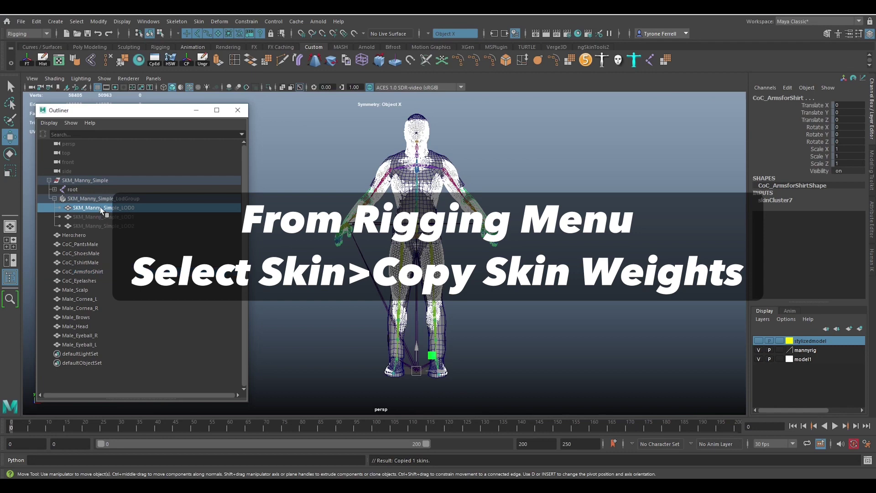
left_click(84, 281, "shift")
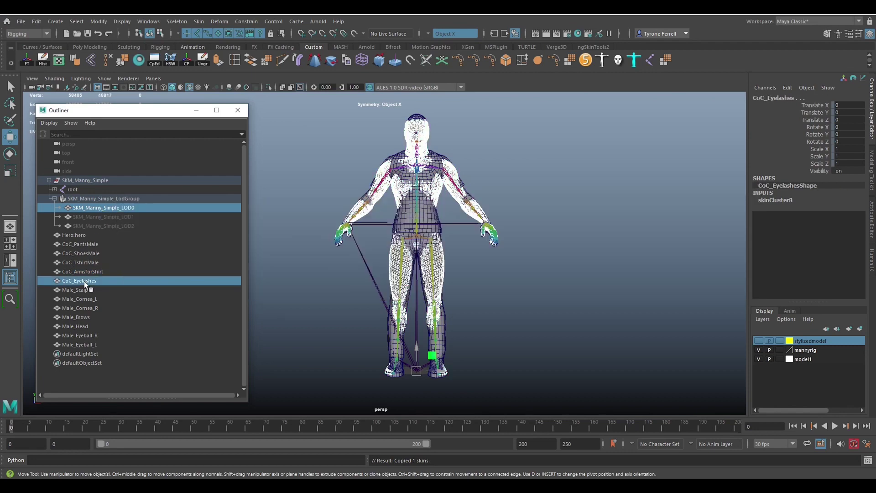
left_click(101, 208)
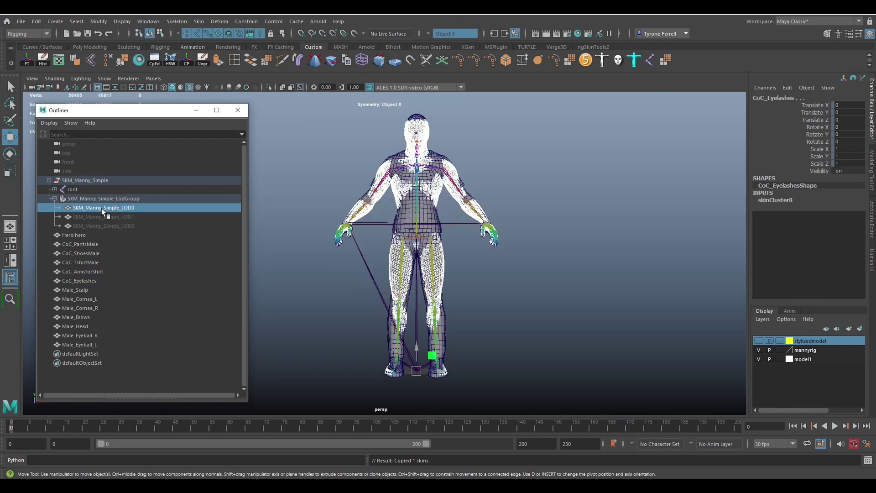
left_click(83, 290, "shift")
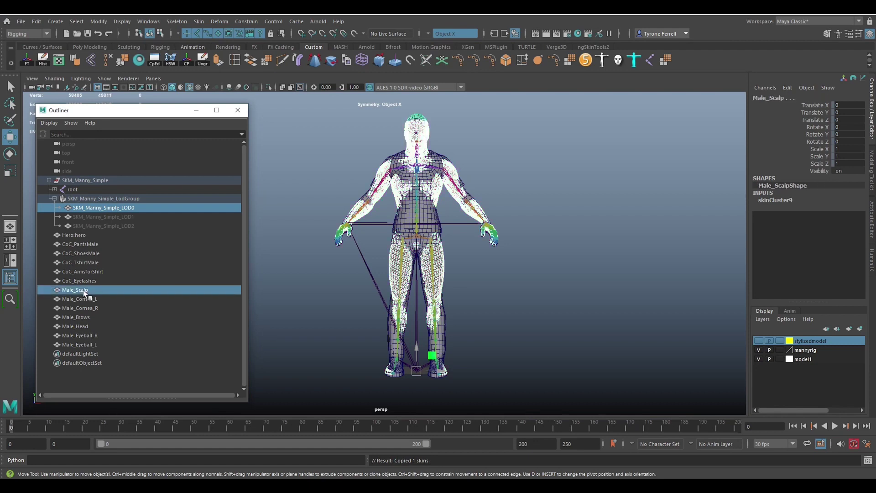
left_click(101, 208)
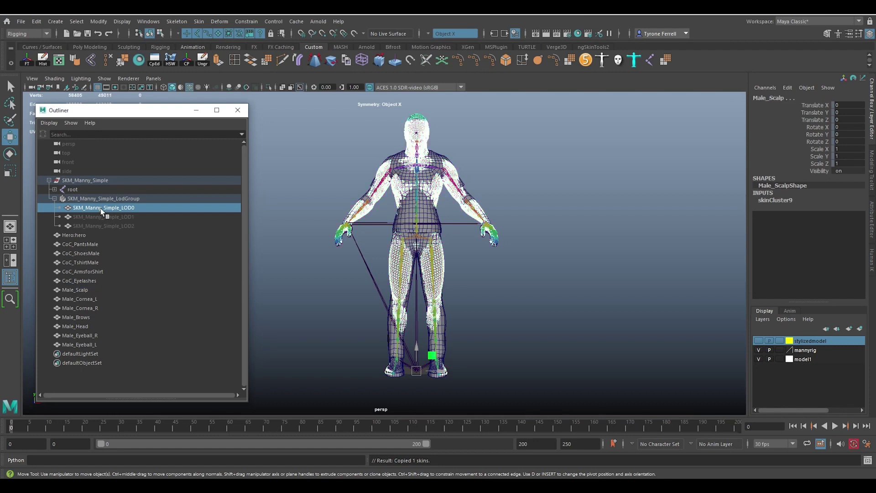
left_click(84, 299, "shift")
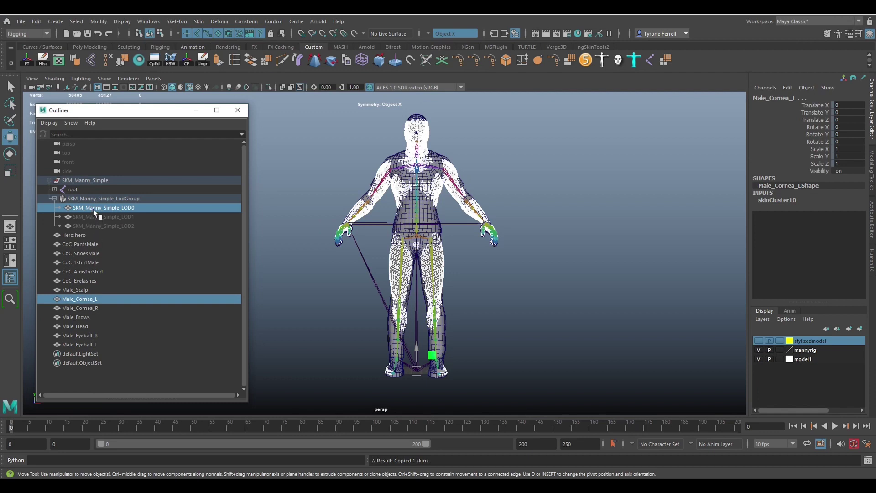
- Copy the skin weights from SKM_Manny_Simple_LOD0 to Male_Cornea_R, Male_Brows and Male_Head, one mesh at a time
left_click(93, 298, "ctrl")
left_click(87, 309, "ctrl")
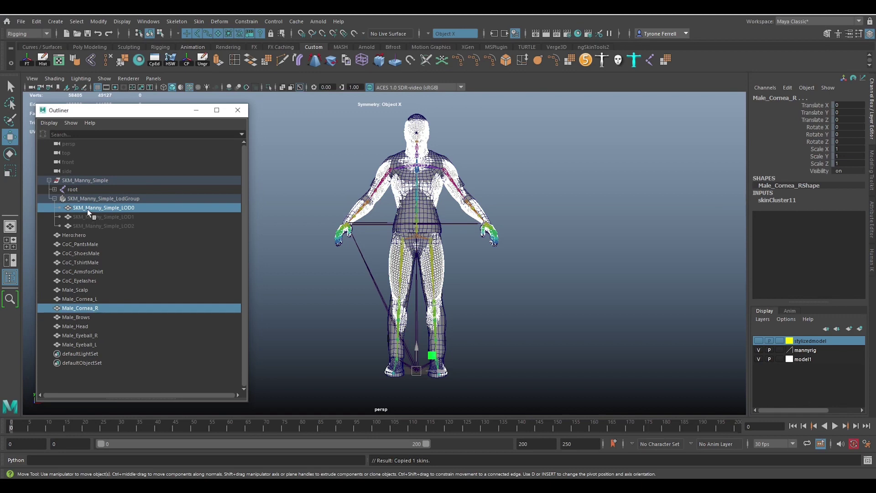
left_click(84, 308, "ctrl")
left_click(76, 316, "ctrl")
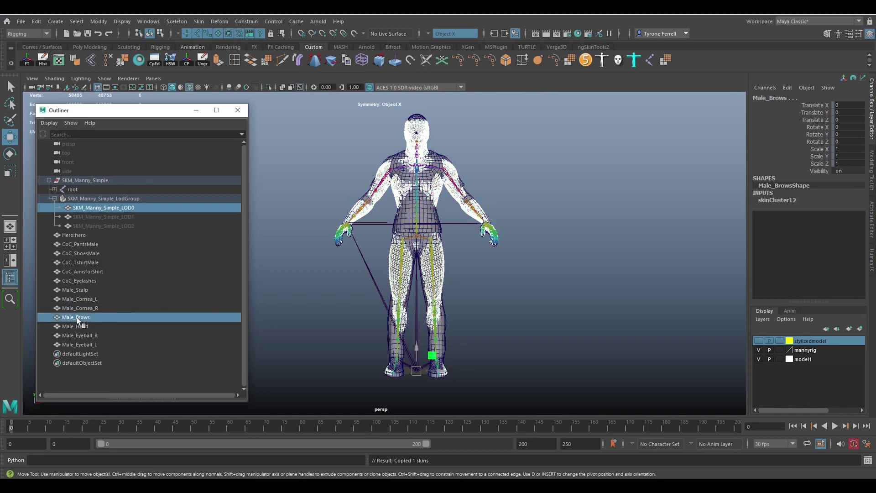
left_click(102, 208)
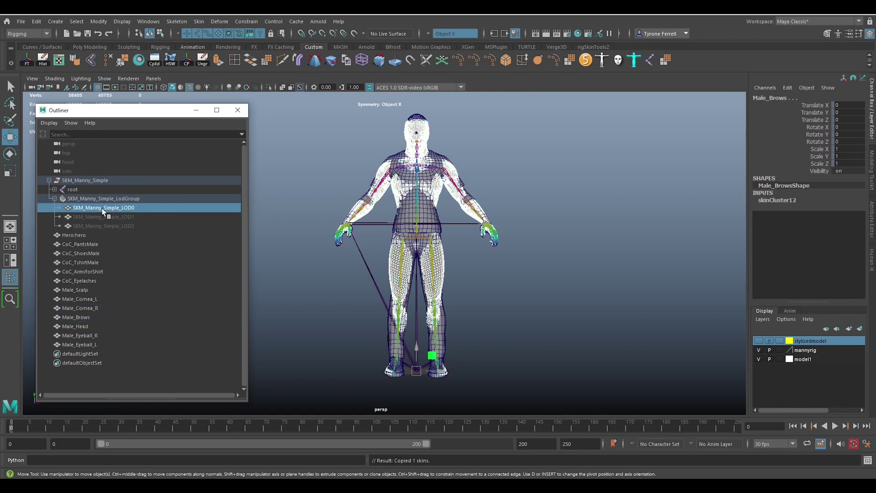
left_click(80, 327, "ctrl")
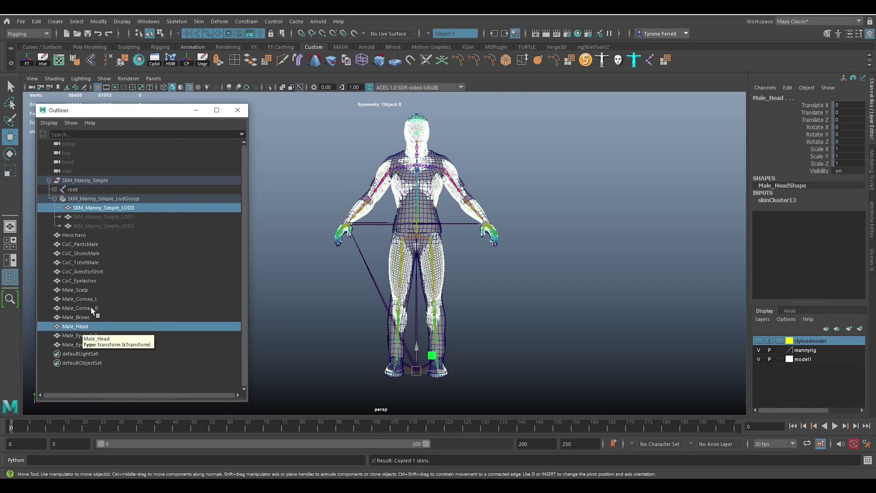
- Copy the skin weights from SKM_Manny_Simple_LOD0 to Male_Eyeball_R and Male_Eyeball_L separately and close the scene object list
left_click(95, 207)
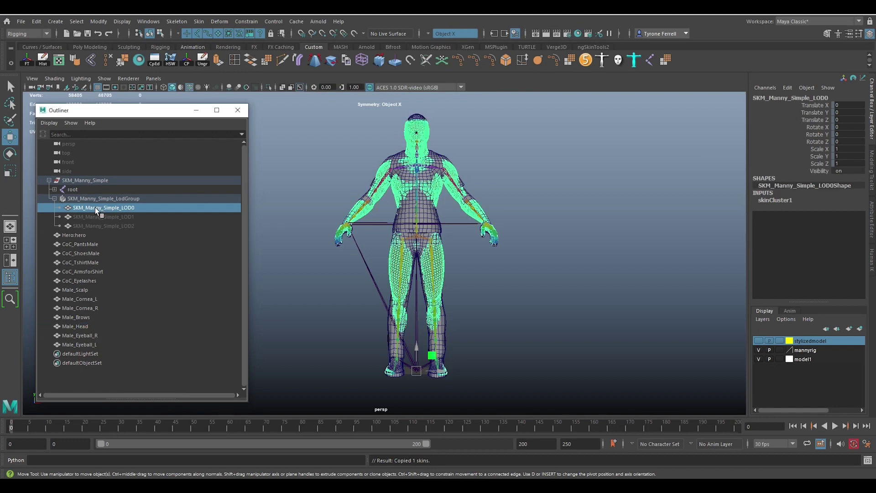
left_click(89, 337, "ctrl")
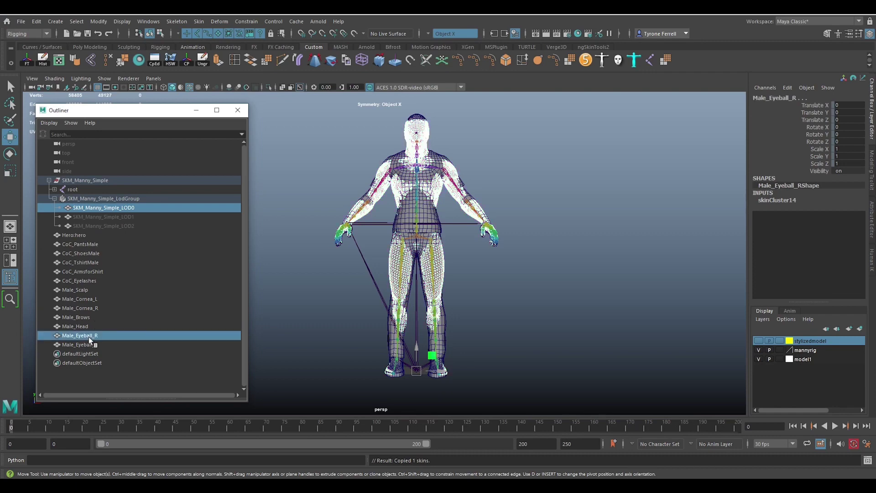
left_click(88, 336, "ctrl")
left_click(86, 345, "ctrl")
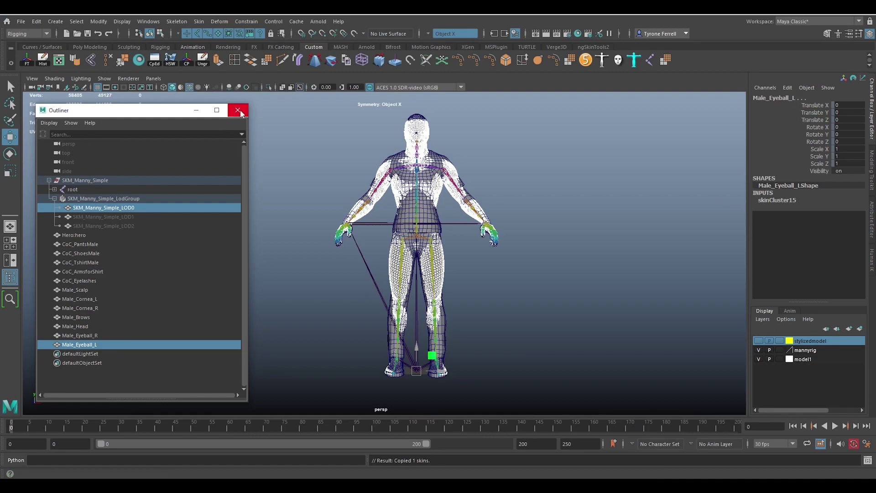
left_click(239, 111)
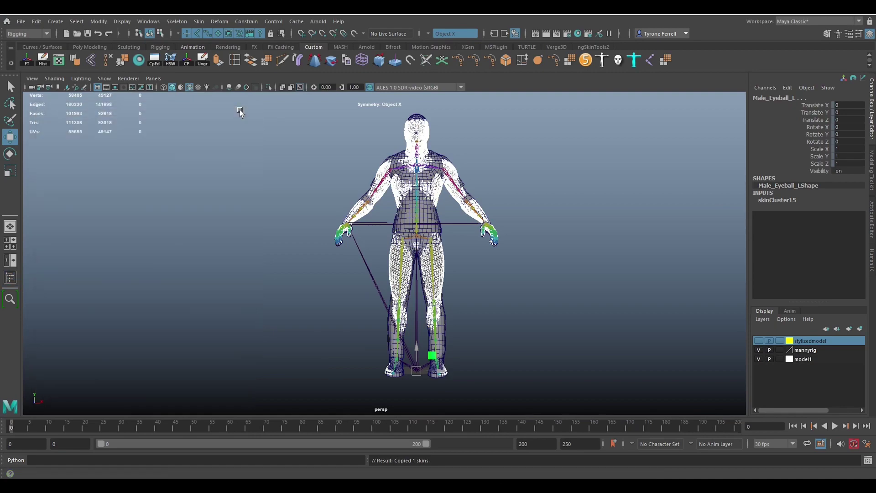
- Test the arm's skinning by rotating the upperarm_r joint and undo each test rotation
scroll(272, 165, "up", 5)
middle_click_drag(276, 163, 255, 272, "alt")
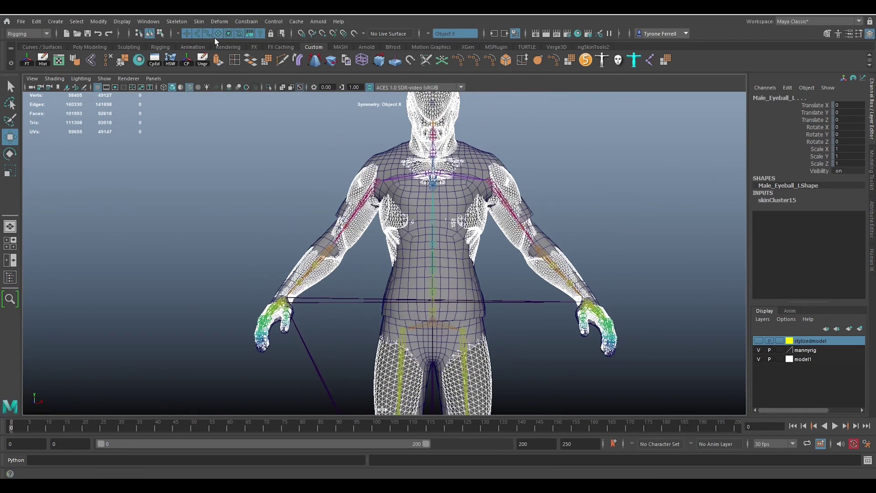
scroll(248, 166, "up", 3)
left_click(350, 208)
scroll(303, 178, "up", 3)
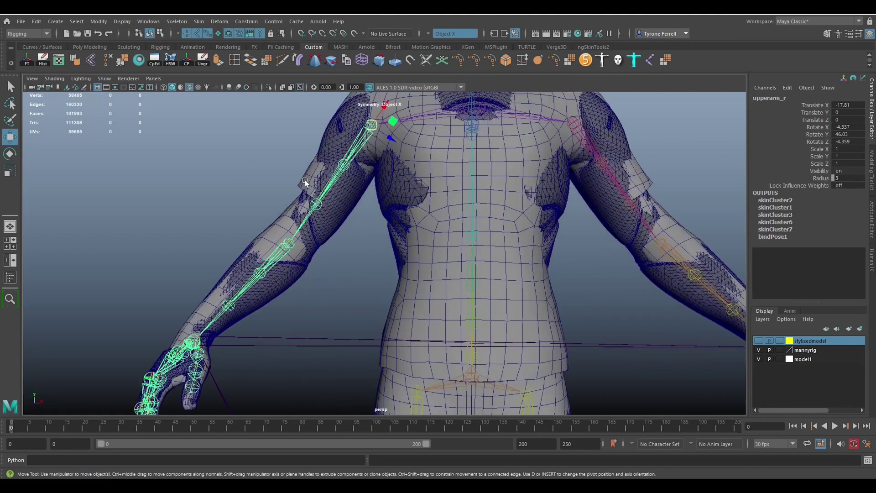
middle_click_drag(301, 176, 270, 323, "alt")
scroll(263, 266, "up", 1)
key("e")
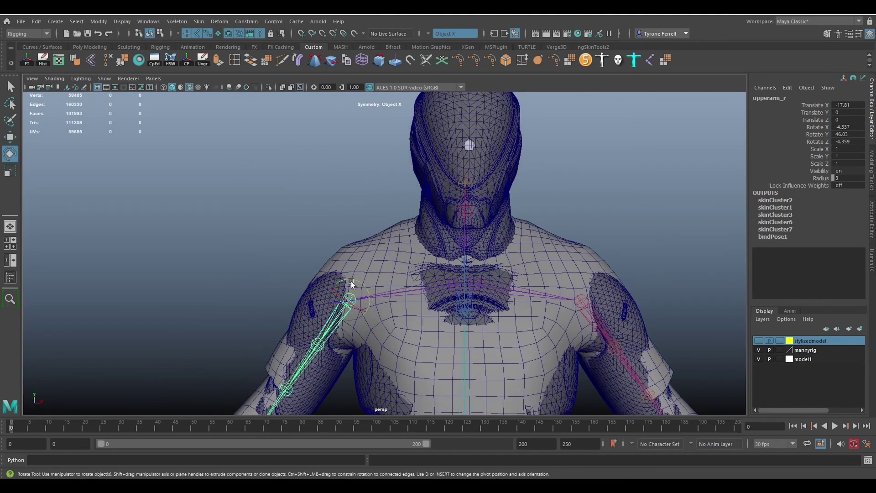
left_click_drag(354, 280, 357, 278)
right_click_drag(357, 279, 317, 286, "alt")
scroll(317, 287, "down", 3)
key("ctrl+z")
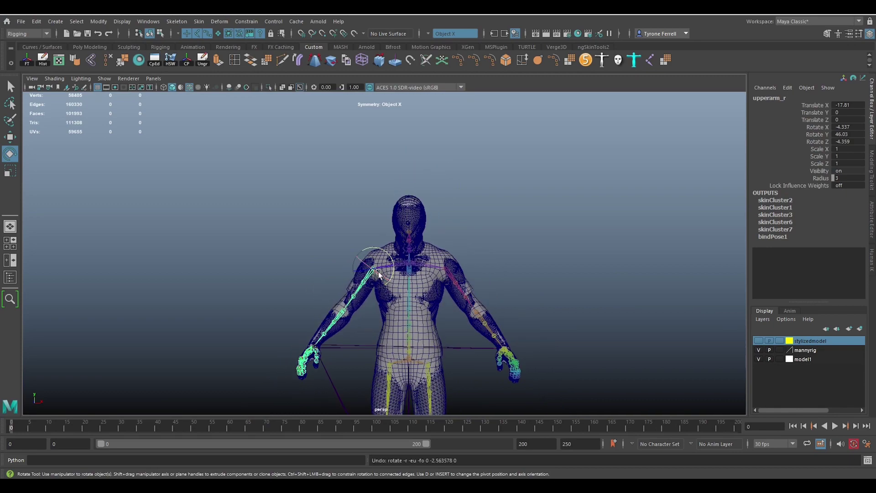
mouse_move(379, 250)
left_mouse_down()
mouse_move(389, 258)
mouse_move(383, 253)
left_mouse_up()
key("ctrl+z")
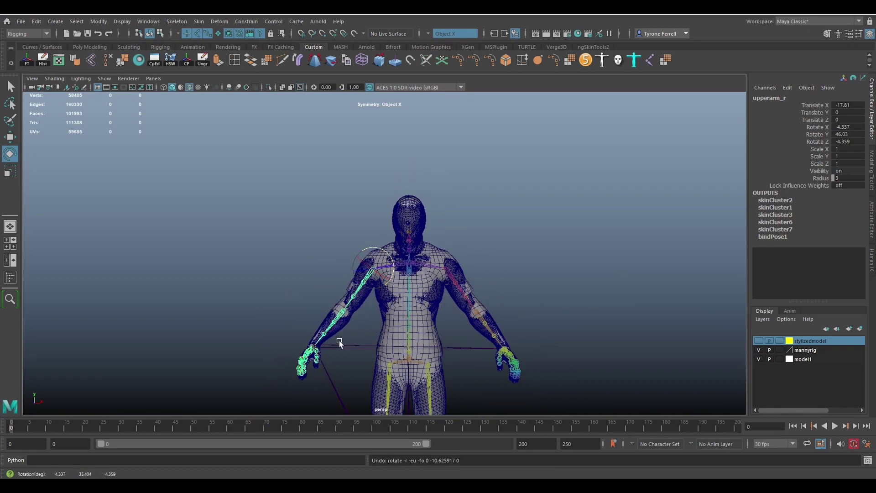
- Test the head's skinning by rotating the head joint in wireframe display and undo the rotation
right_click_drag(383, 311, 387, 264, "alt")
mouse_move(387, 264)
left_mouse_down("alt")
mouse_move(499, 235)
mouse_move(443, 170)
mouse_move(427, 172)
left_mouse_up("alt")
left_click(448, 178)
key("4")
key("ctrl+z")
scroll(363, 208, "down", 3)
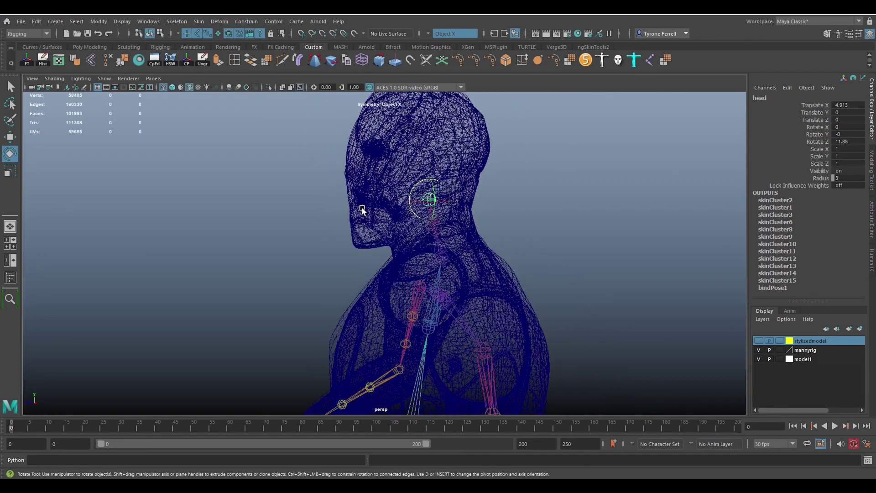
middle_click_drag(358, 188, 336, 277, "alt")
scroll(348, 275, "up", 4)
left_click_drag(418, 289, 364, 299)
key("ctrl+z")
- Return to shaded display, test-rotate two more joints to check the skinning and undo each rotation
right_click_drag(364, 299, 328, 304, "alt")
left_click_drag(328, 305, 342, 255, "alt")
right_click_drag(342, 254, 370, 327, "alt")
key("5")
left_click(367, 322)
mouse_move(375, 240)
left_mouse_down()
mouse_move(371, 233)
mouse_move(371, 252)
left_mouse_up()
key("ctrl+z")
right_click_drag(347, 287, 310, 317, "alt")
left_click_drag(249, 319, 333, 338, "alt")
right_click_drag(333, 338, 401, 342, "alt")
left_click(241, 334)
mouse_move(248, 324)
left_mouse_down()
mouse_move(235, 309)
mouse_move(250, 340)
left_mouse_up()
key("ctrl+z")
- Test the shoe's skinning by rotating the foot_r joint and undo the rotation
right_click_drag(429, 319, 364, 319, "alt")
middle_click_drag(344, 343, 301, 200, "alt")
right_click_drag(251, 306, 296, 309, "alt")
left_click(245, 321)
left_click_drag(230, 291, 221, 316)
key("ctrl+z")
scroll(320, 302, "down", 4)
left_click_drag(475, 258, 423, 252, "alt")
middle_click_drag(423, 252, 465, 364, "alt")
right_click_drag(465, 364, 286, 288, "alt")
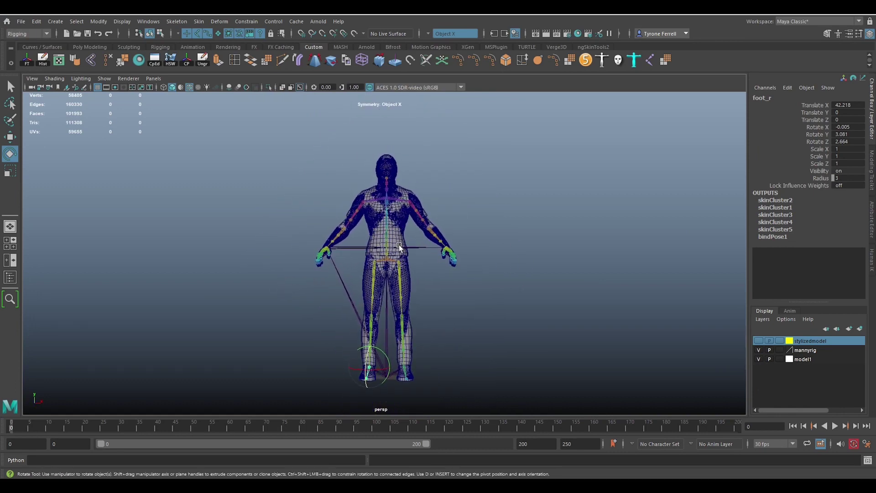
- Save the scene and ungroup SKM_Manny_Simple to release the root joint and SKM_Manny_Simple_LodGroup
left_click(10, 277)
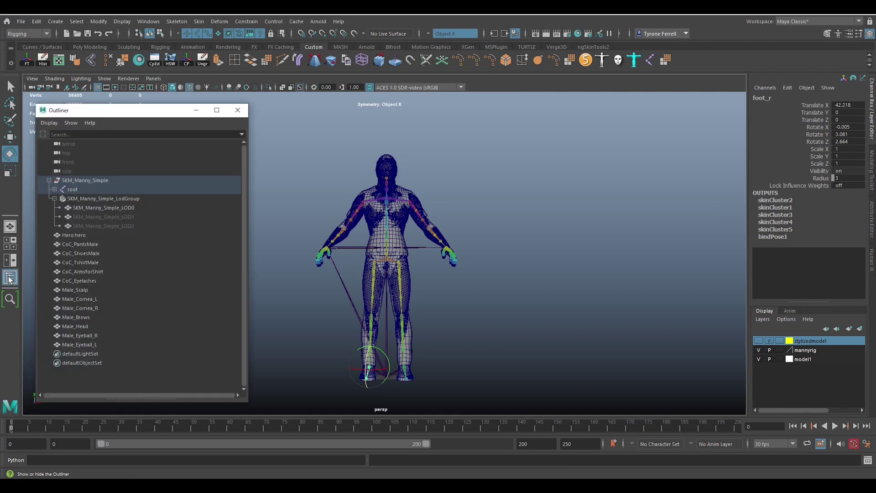
left_click(55, 189, "shift")
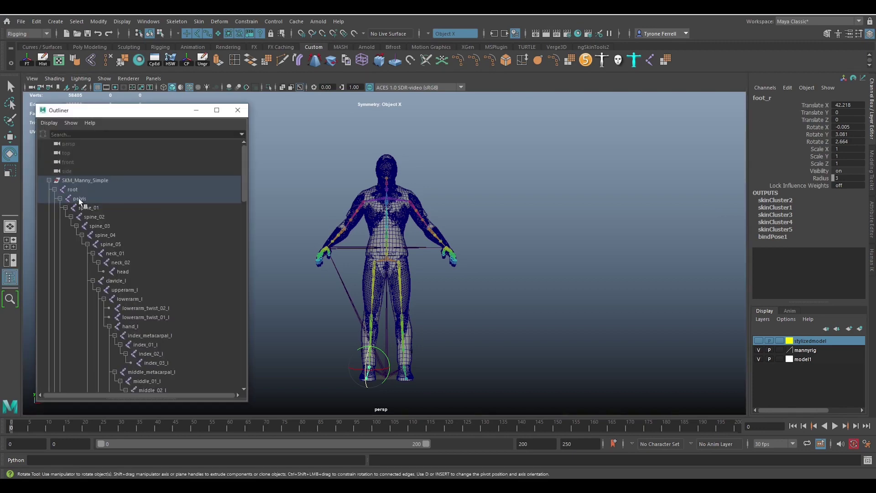
left_click(78, 181)
key("ctrl+s")
left_click(203, 62)
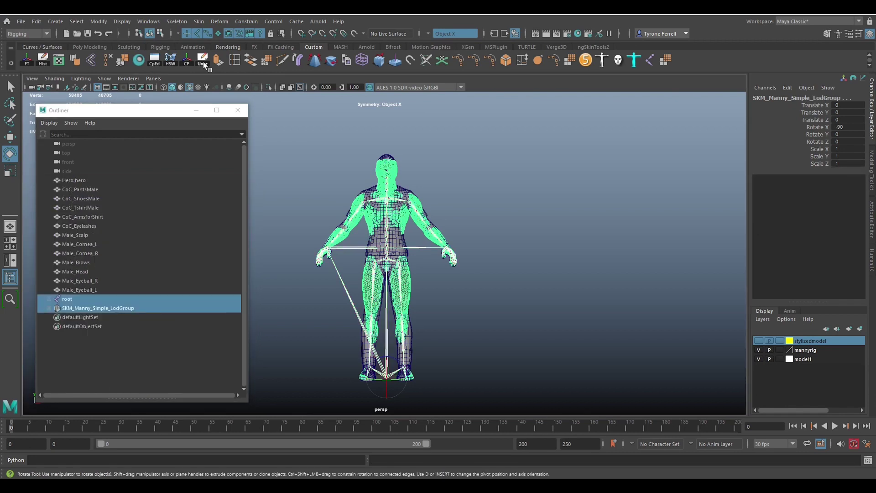
- Expand the root joint's full hierarchy and select everything from CoC_PantsMale down to center_of_mass for the FBX export
left_click(70, 299)
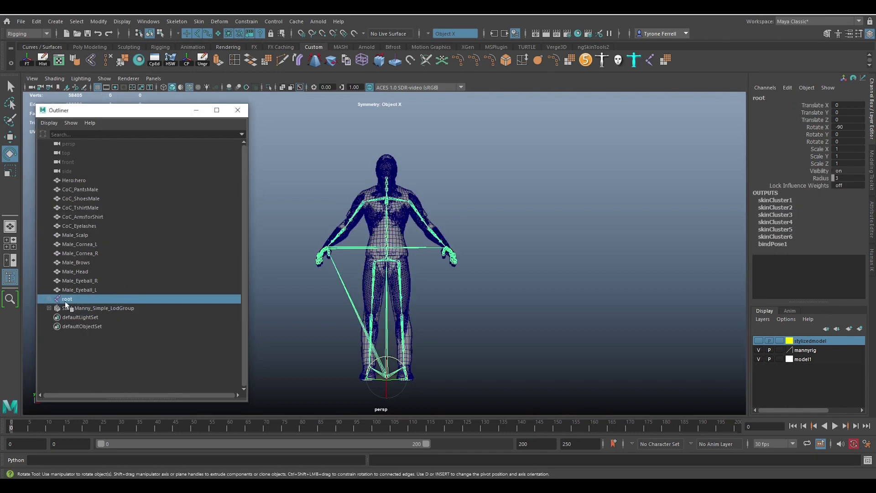
left_click(49, 299, "shift")
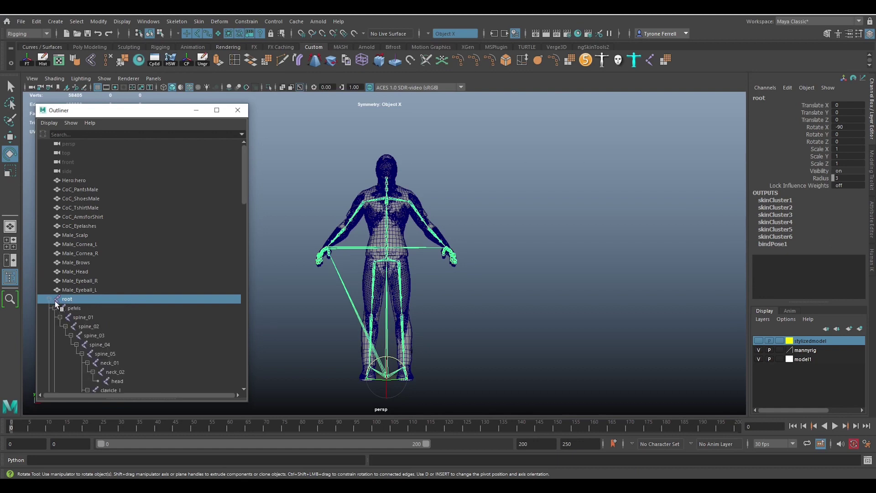
left_click(86, 189)
scroll(109, 321, "down", 10)
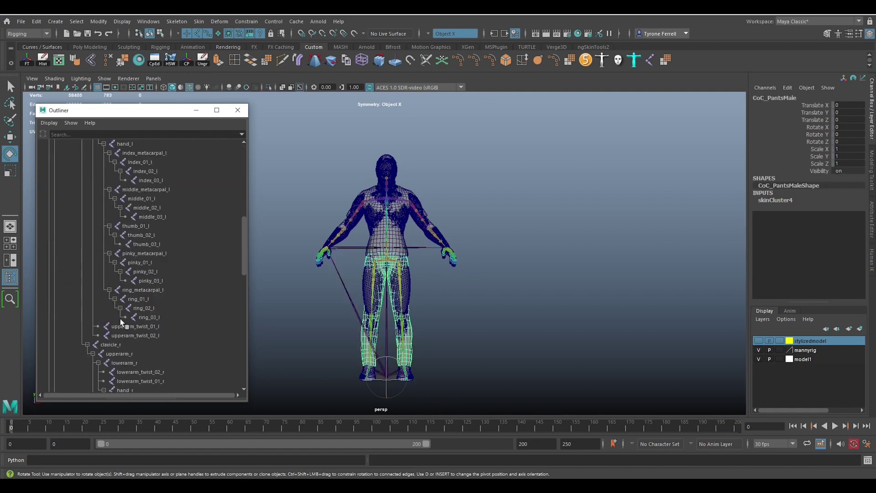
scroll(158, 337, "down", 8)
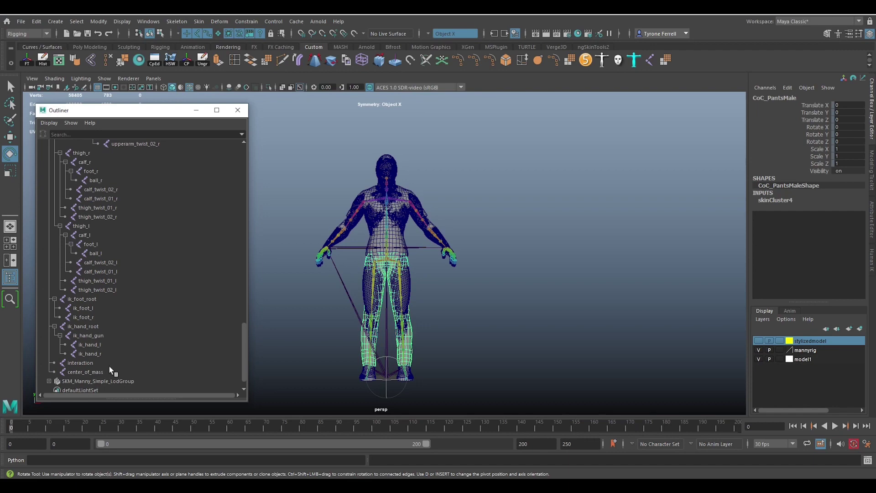
left_click(92, 372, "shift")
scroll(91, 371, "up", 18)
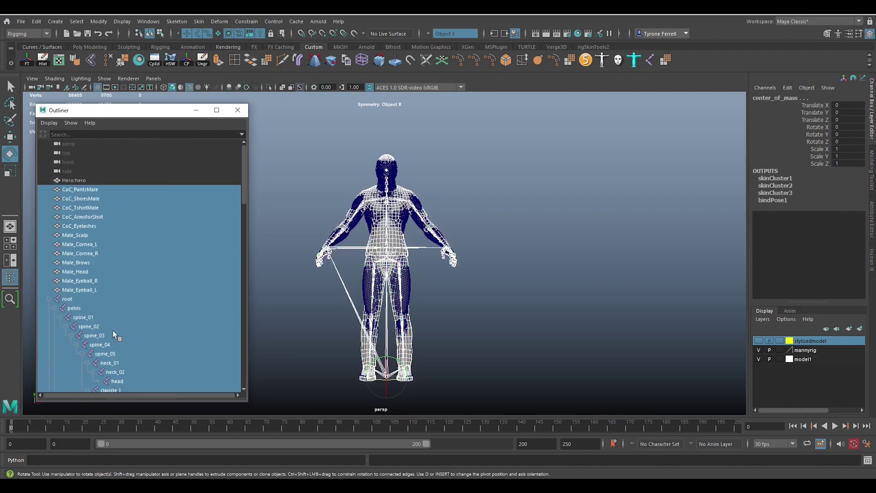
scroll(114, 334, "down", 15)
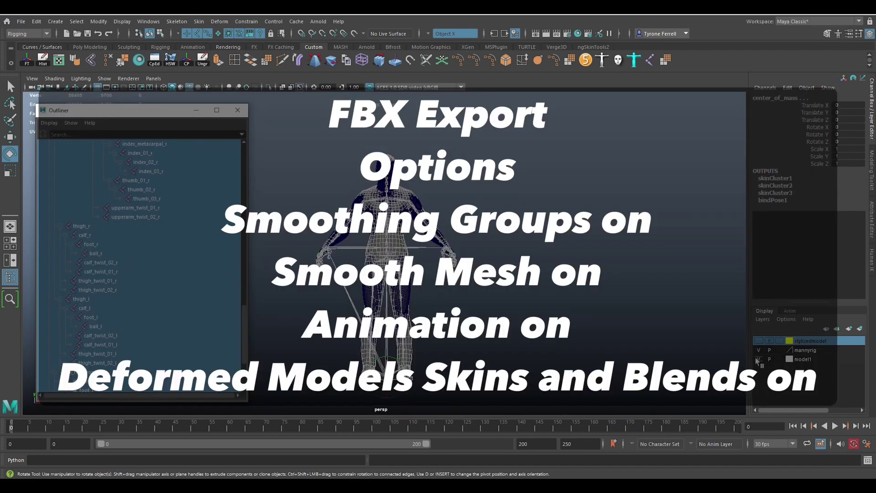
scroll(583, 334, "up", 2)
scroll(580, 329, "down", 1)
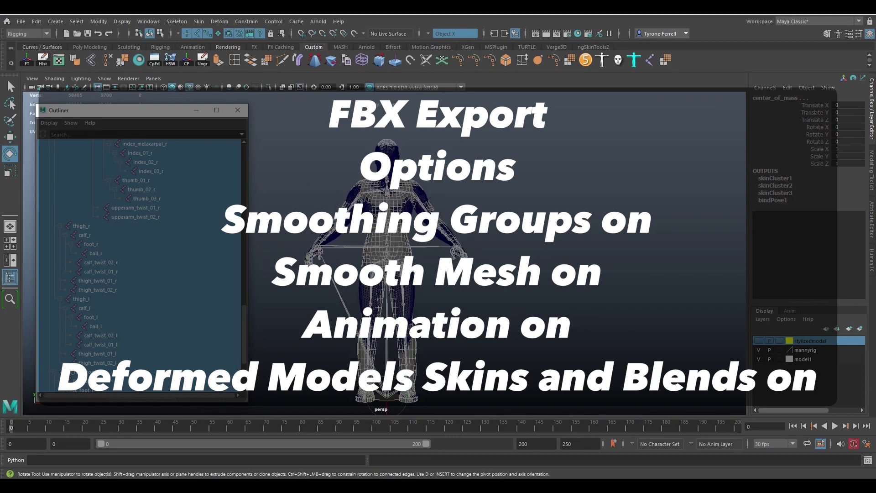
left_click_drag(548, 320, 637, 324, "alt")
middle_click_drag(573, 317, 583, 295, "alt")
left_click_drag(588, 319, 462, 318, "alt")
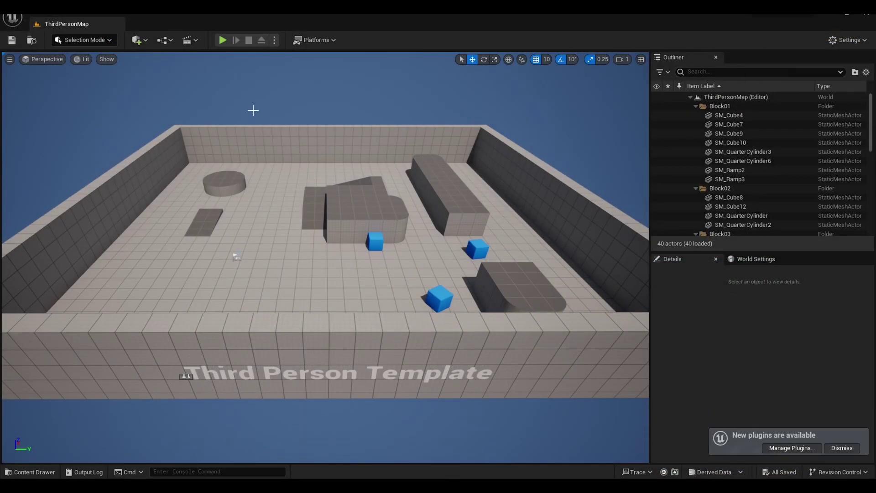
- Switch to Unreal Editor, play ThirdPersonMap to check the default mannequin character and stop the play session
left_click(223, 40)
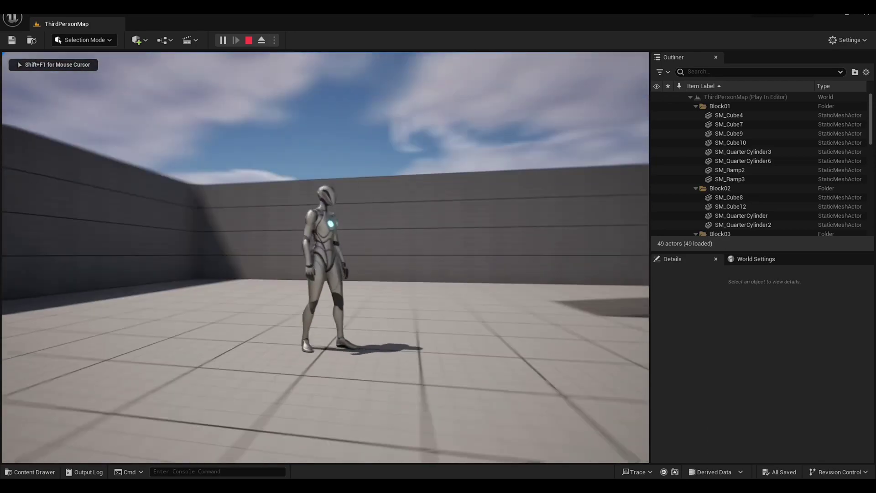
key("w")
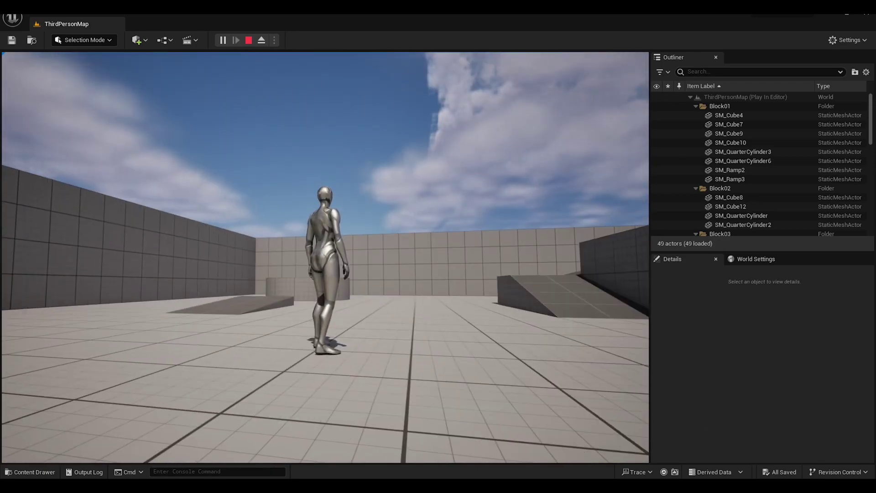
key("shift+F1")
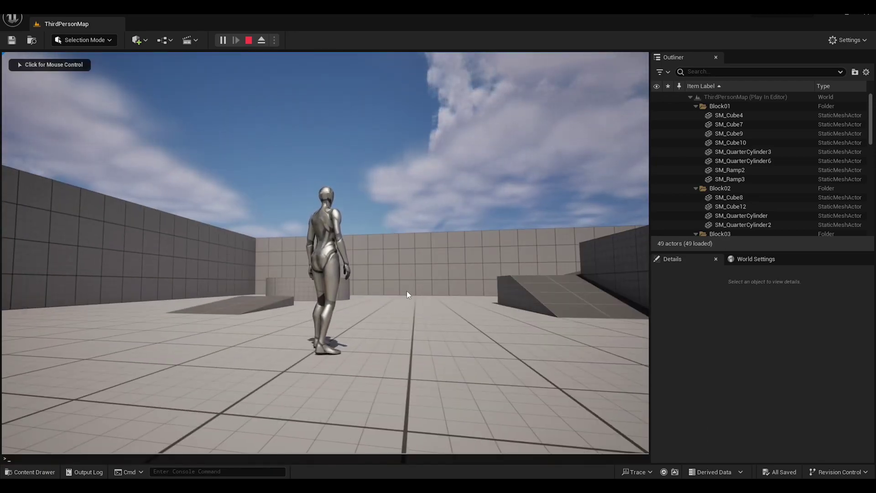
left_click(248, 39)
- Look in the project's ThirdPerson Blueprints folder and return to the Content root to open the Characters folder
left_click(30, 471)
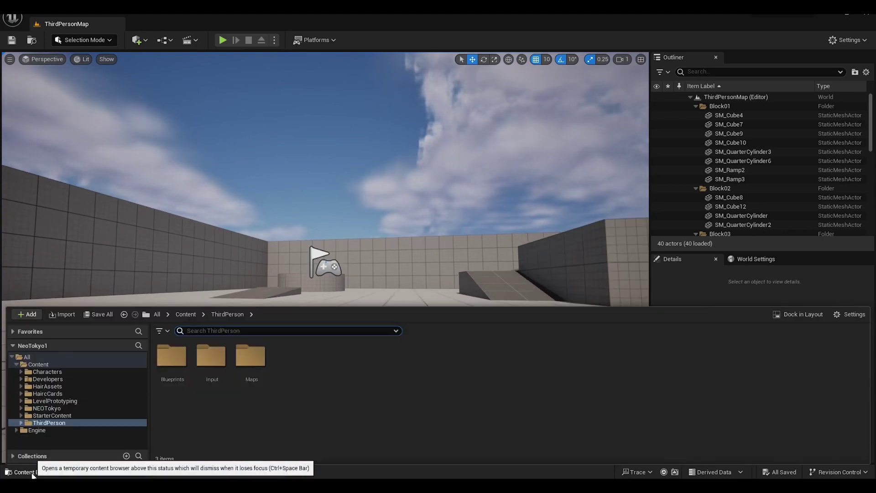
double_click(172, 357)
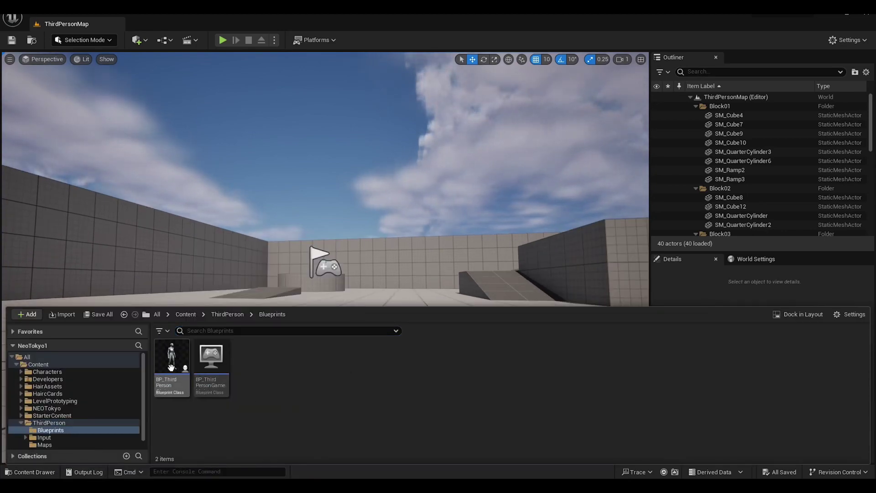
left_click(185, 314)
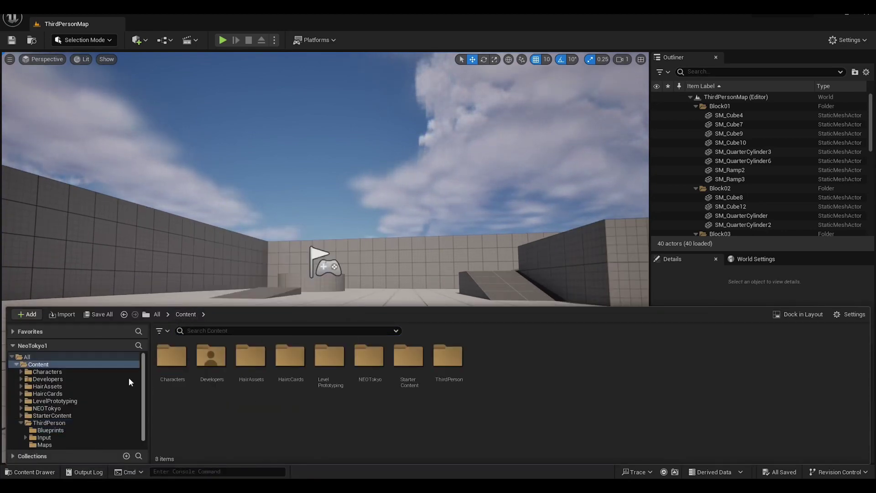
left_click(62, 373)
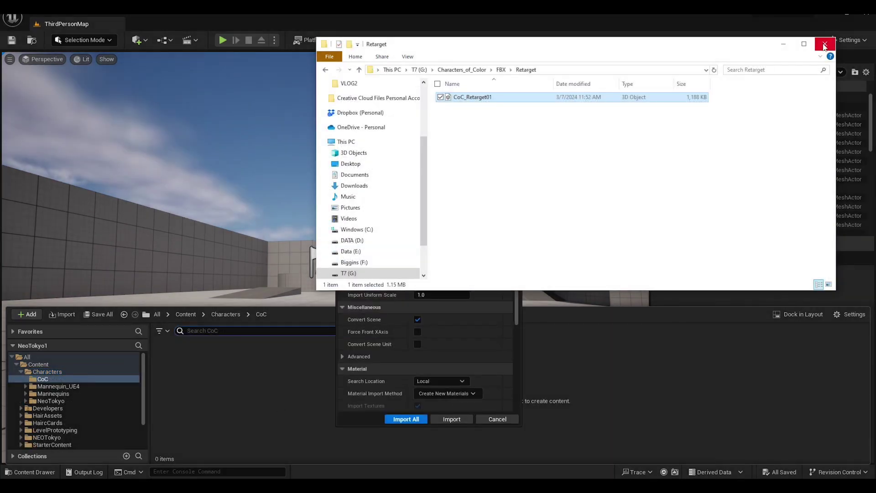
- Import CoC_Retarget01 into the CoC folder as a skeletal mesh with geometry and skinning weights, using the SK_Mannequin skeleton
left_click(825, 45)
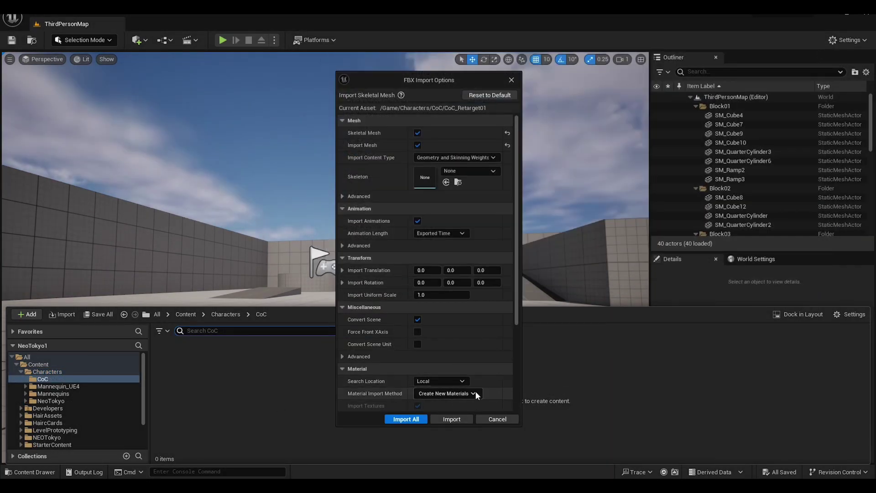
left_click(483, 172)
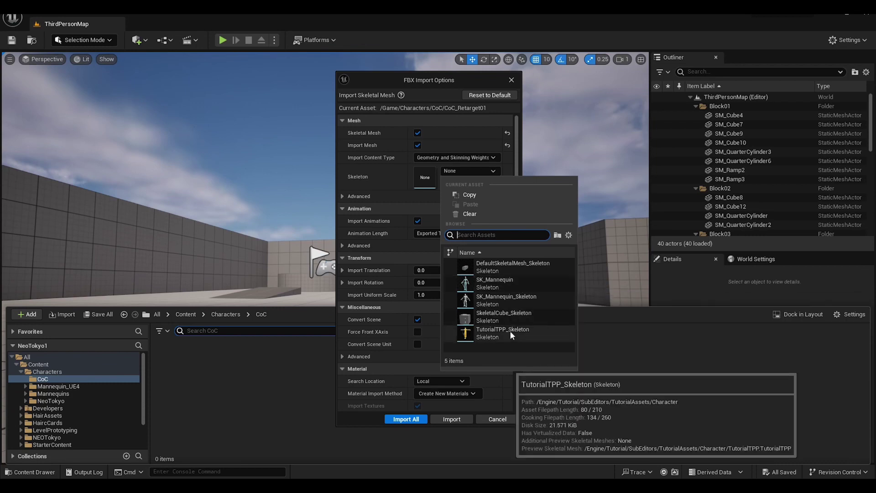
left_click(517, 283)
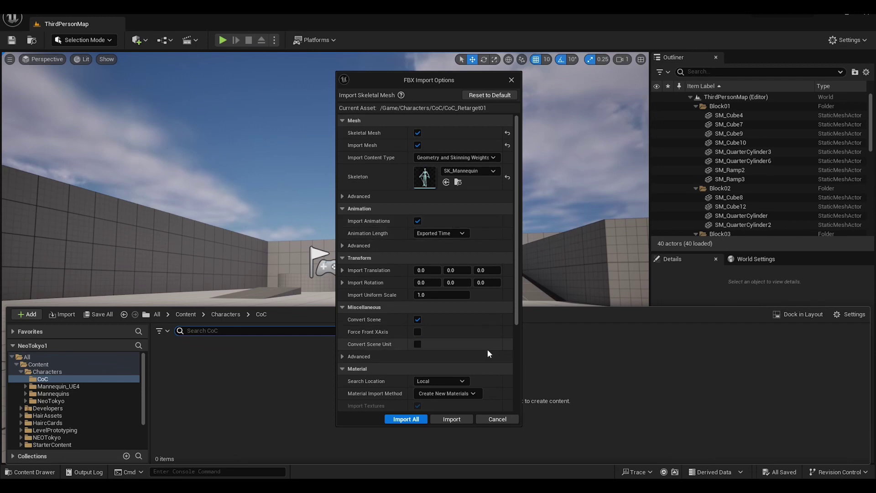
scroll(486, 347, "down", 5)
left_click(452, 419)
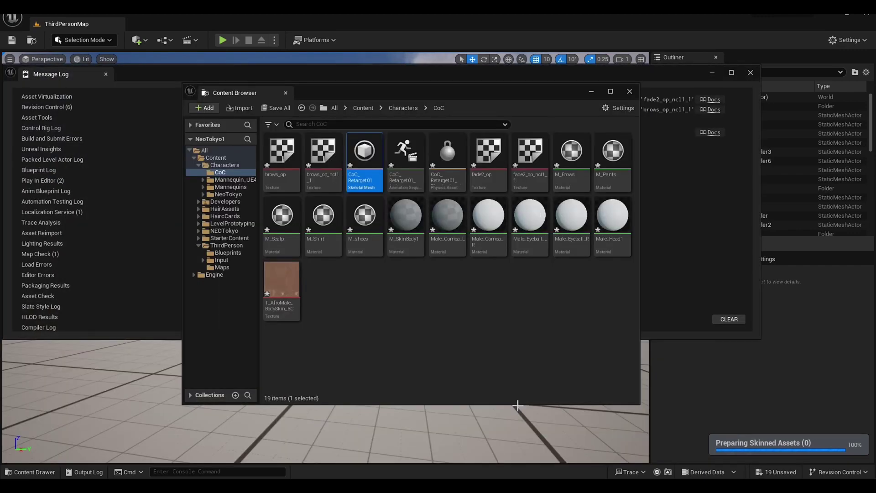
- Close the import message log and open the CoC_Retarget01 skeletal mesh to inspect the character
left_click_drag(460, 98, 475, 228)
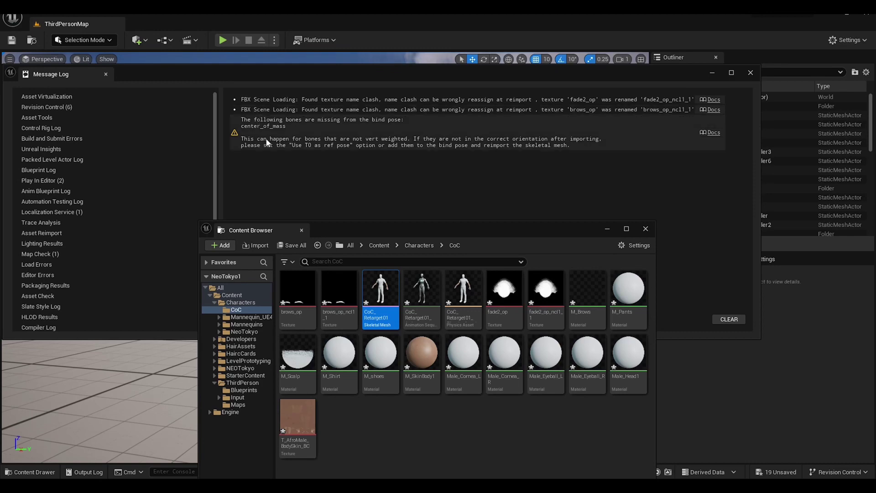
left_click(752, 72)
left_click_drag(472, 230, 441, 149)
double_click(348, 205)
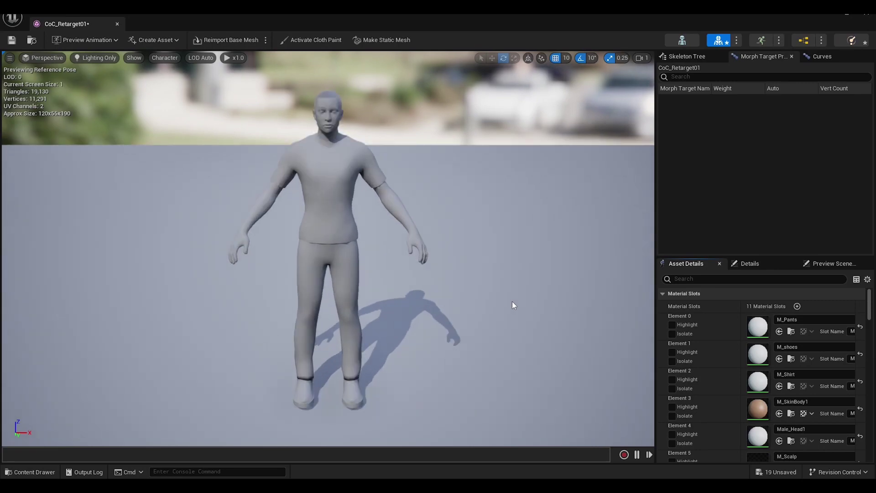
left_click_drag(512, 301, 489, 320, "alt")
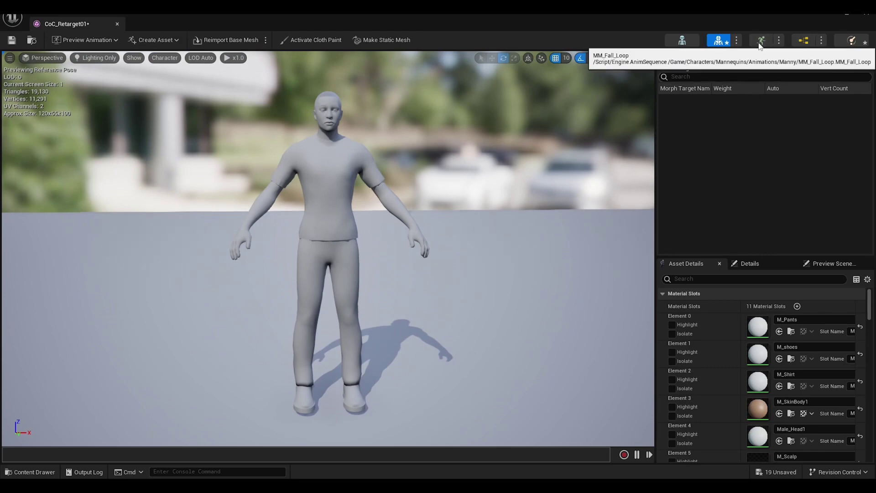
- Open the MM_Fall_Loop animation and set its preview mesh to CoC_Retarget01
left_click(761, 40)
left_click(837, 126)
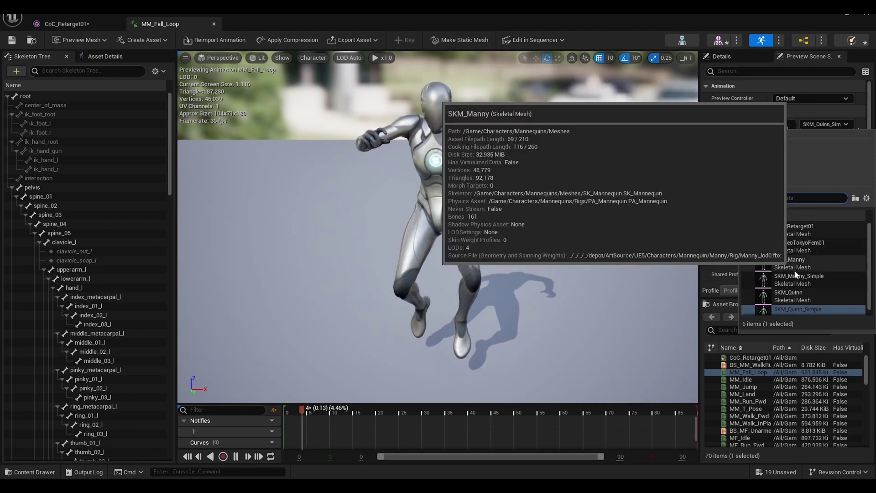
left_click(792, 229)
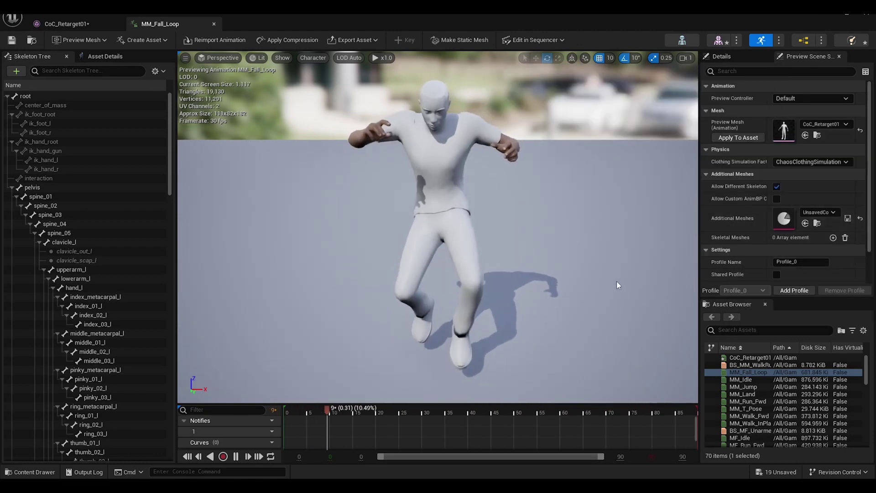
mouse_move(608, 274)
left_mouse_down("alt")
mouse_move(813, 274)
mouse_move(604, 272)
left_mouse_up("alt")
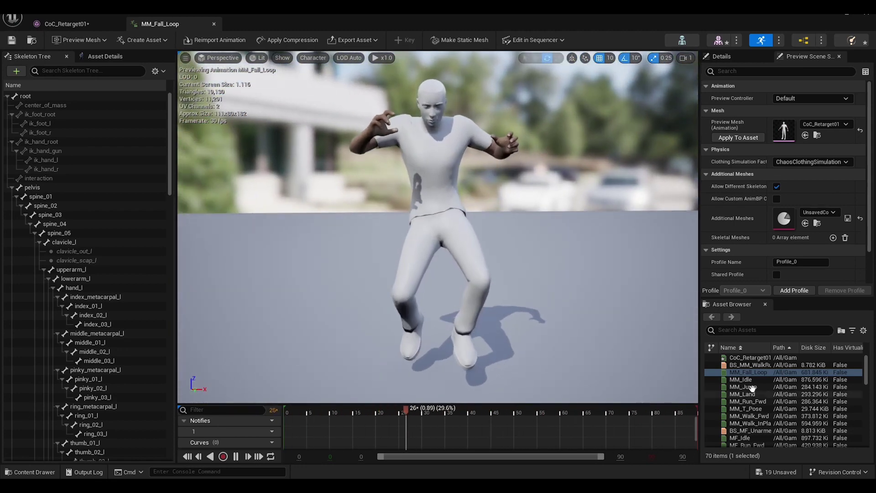
- Preview the MM_Jump, MM_Idle and MM_Run_Fwd animations on the character to check its deformation
double_click(744, 387)
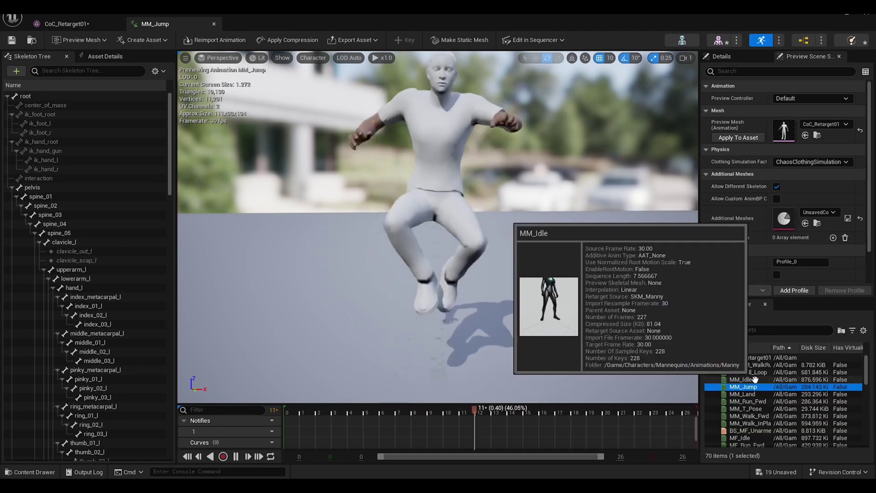
double_click(763, 380)
scroll(640, 337, "down", 3)
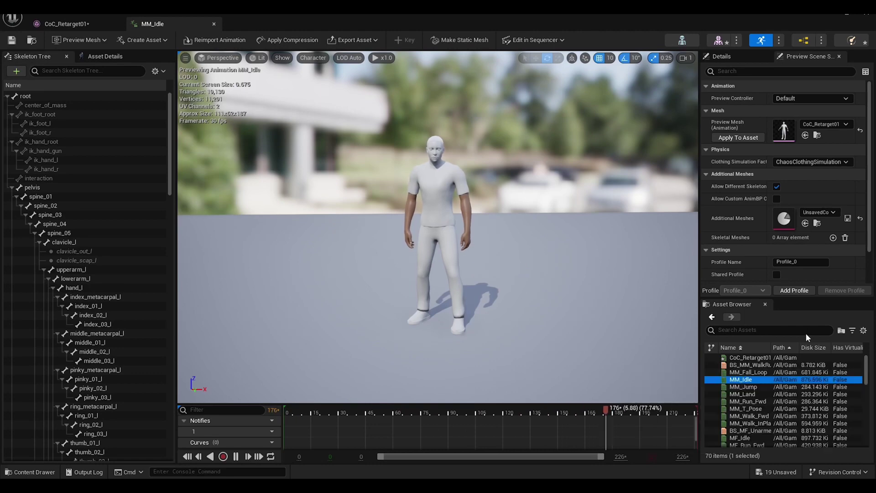
double_click(757, 402)
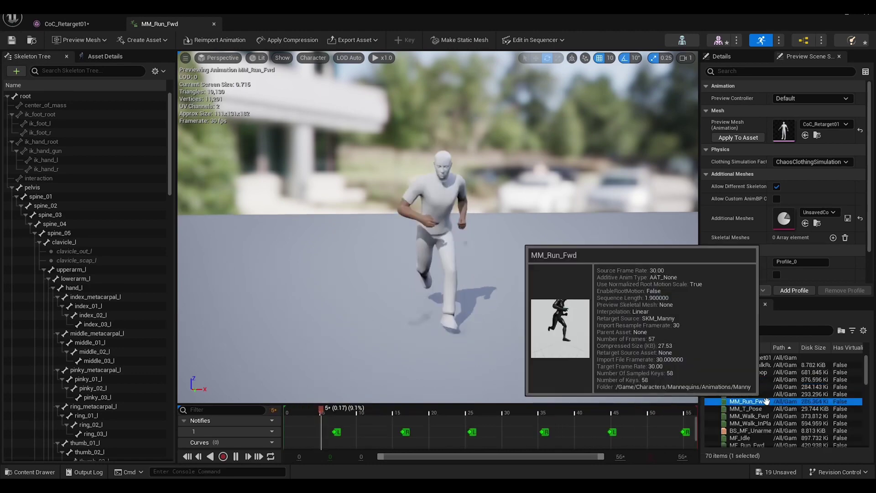
scroll(567, 334, "up", 4)
left_click_drag(568, 333, 529, 337, "alt")
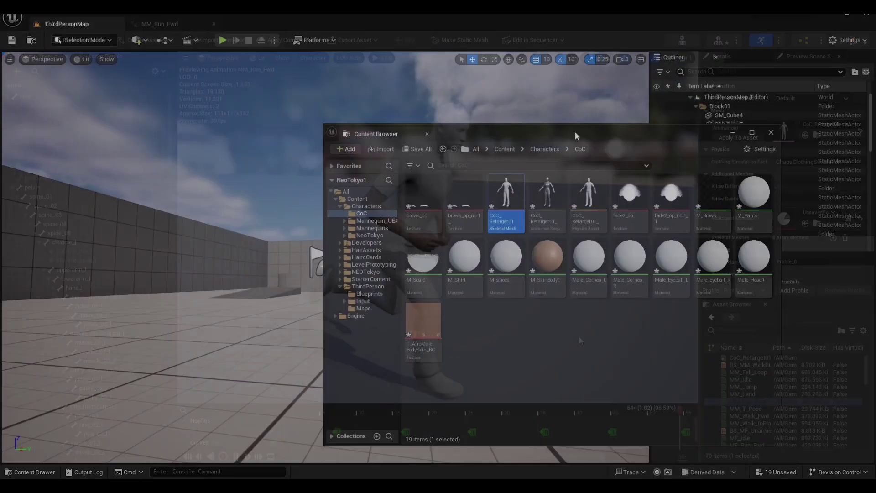
- Open the BP_ThirdPersonCharacter blueprint from the ThirdPerson Blueprints folder and show its character preview
left_click_drag(575, 136, 535, 177)
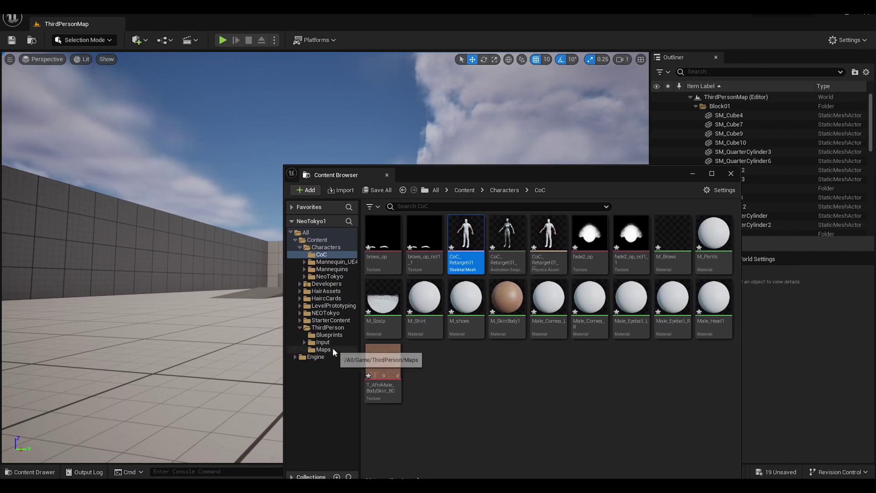
left_click(328, 328)
double_click(383, 233)
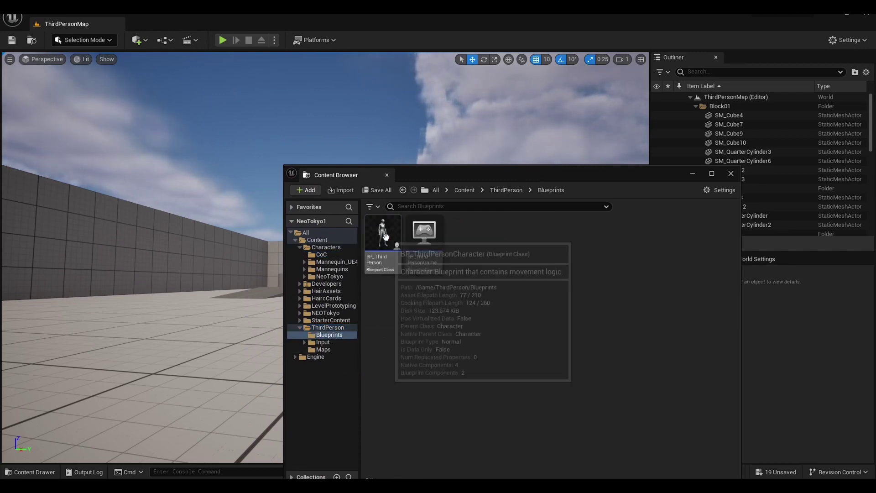
double_click(383, 235)
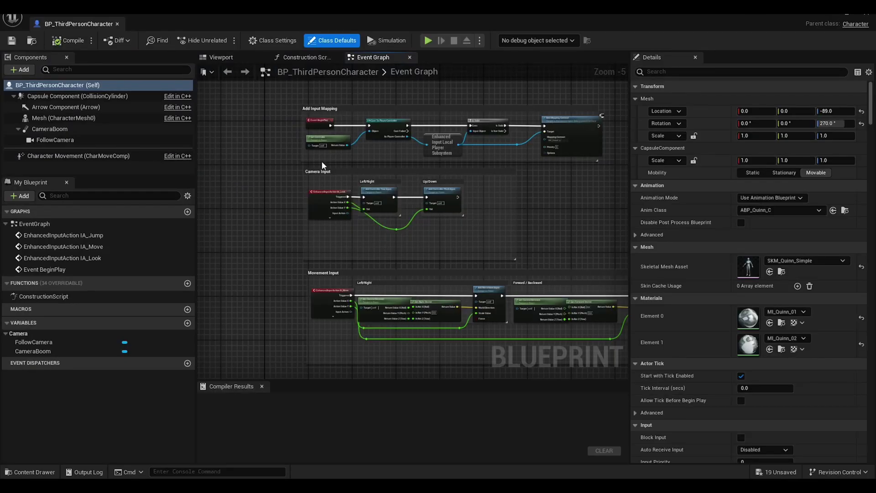
left_click(227, 58)
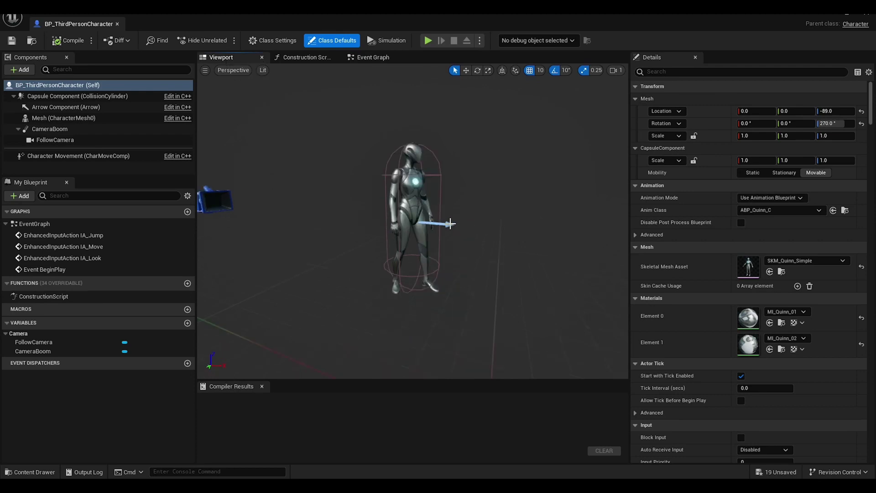
- Set the blueprint's Skeletal Mesh Asset to CoC_Retarget01
left_click(805, 261)
scroll(803, 430, "up", 4)
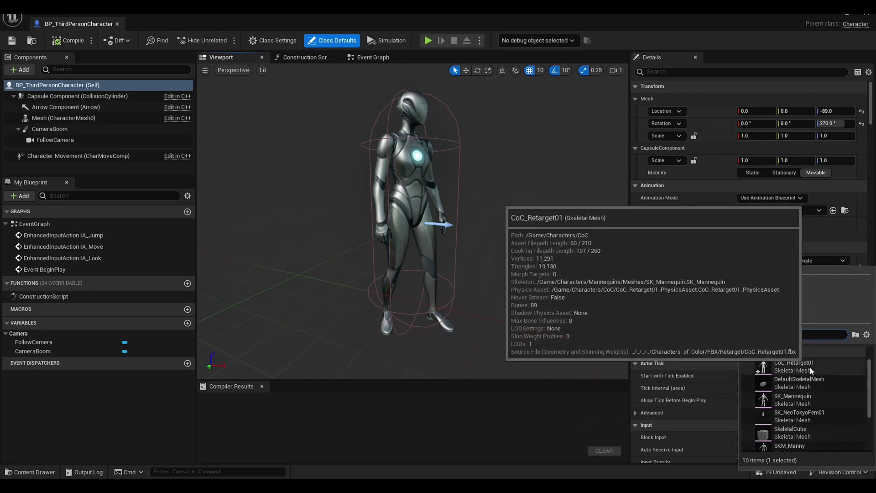
left_click(809, 366)
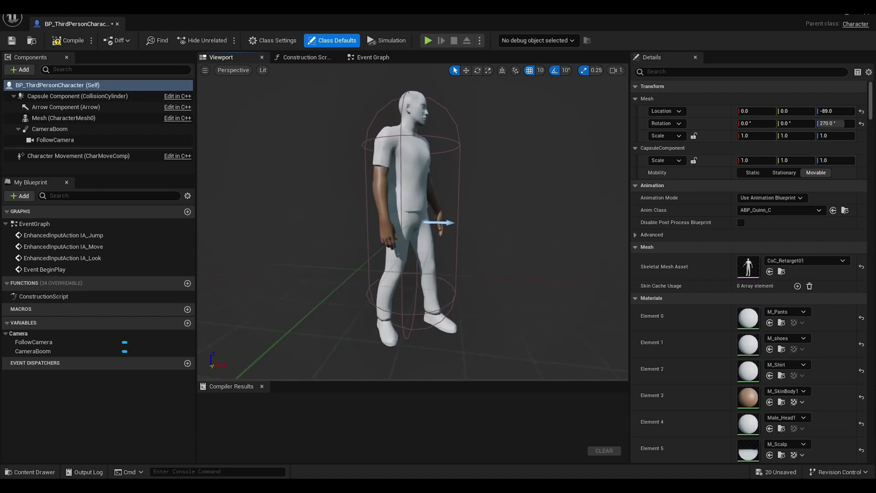
- Compile and save the BP_ThirdPersonCharacter blueprint, and close its editor to return to the level
left_click(64, 42)
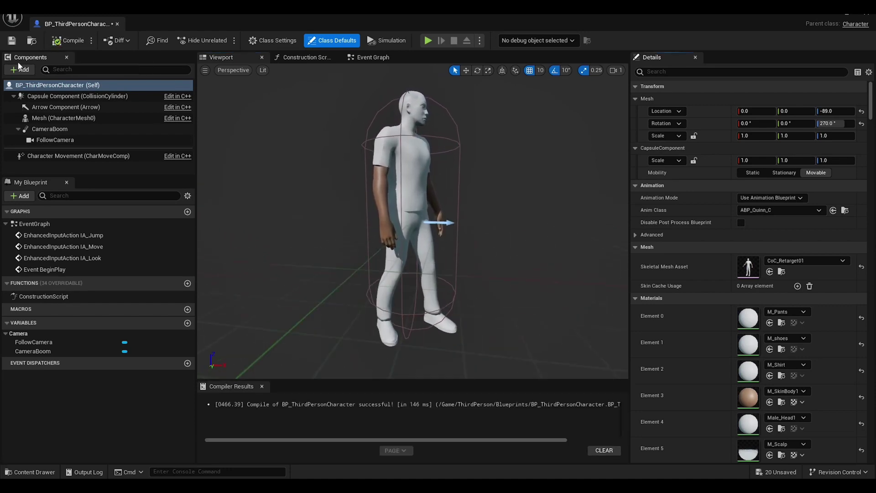
left_click(12, 41)
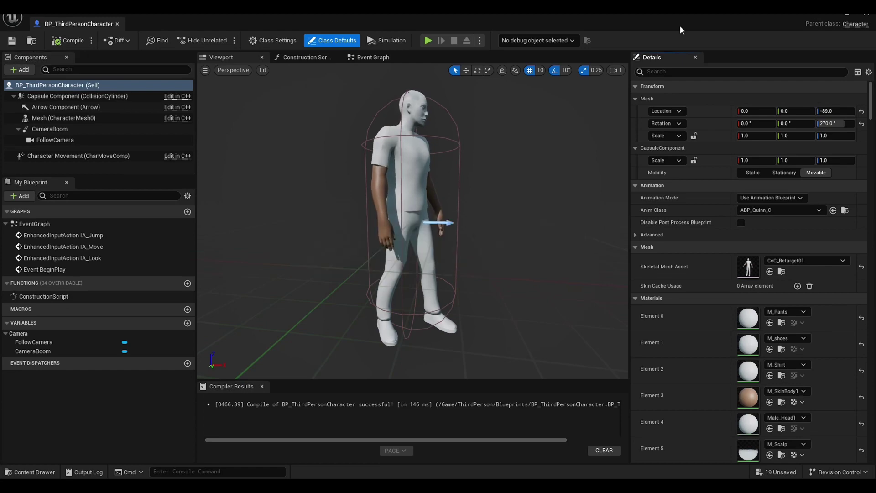
left_click(867, 15)
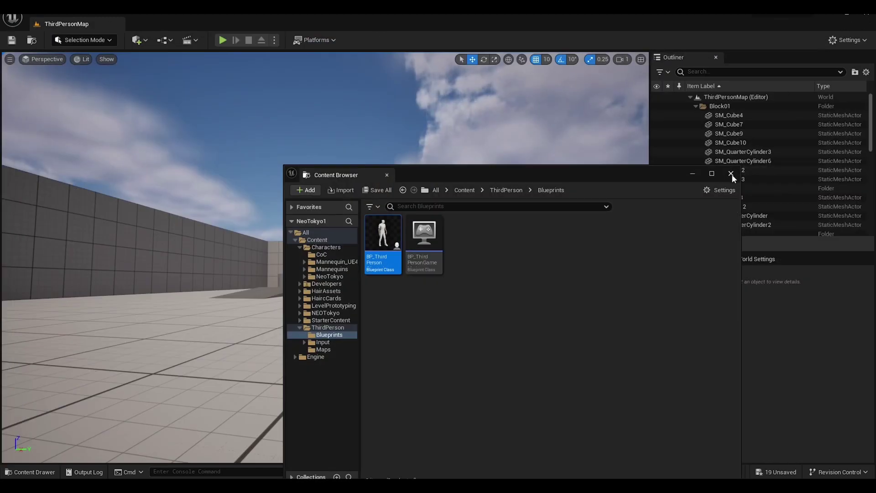
- Play ThirdPersonMap in a new editor window, maximize the preview and give it control of the character
left_click(274, 40)
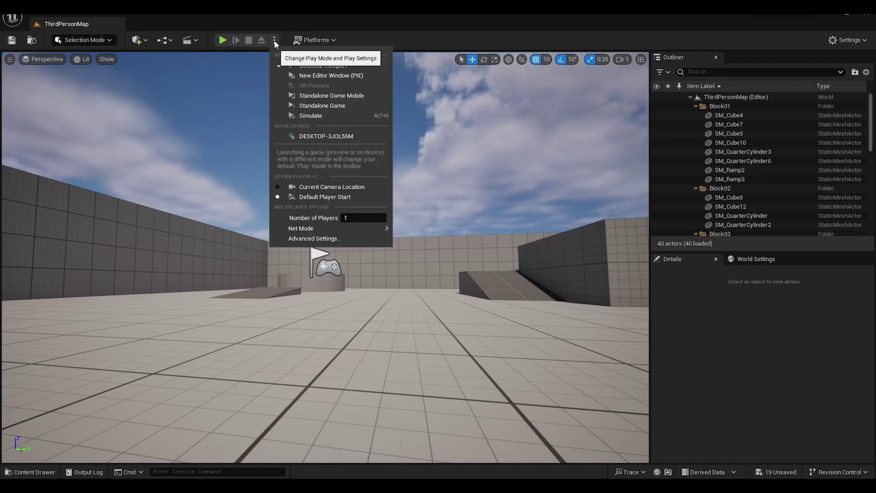
left_click(347, 75)
left_click(703, 87)
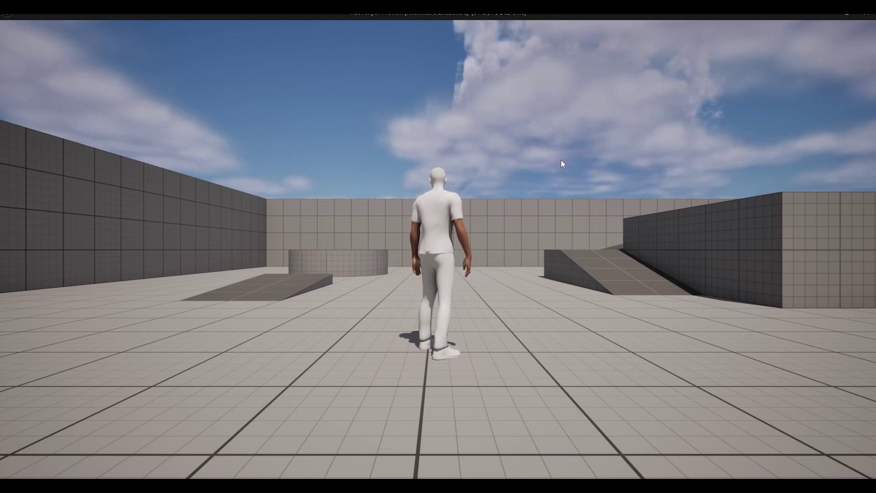
left_click(536, 336)
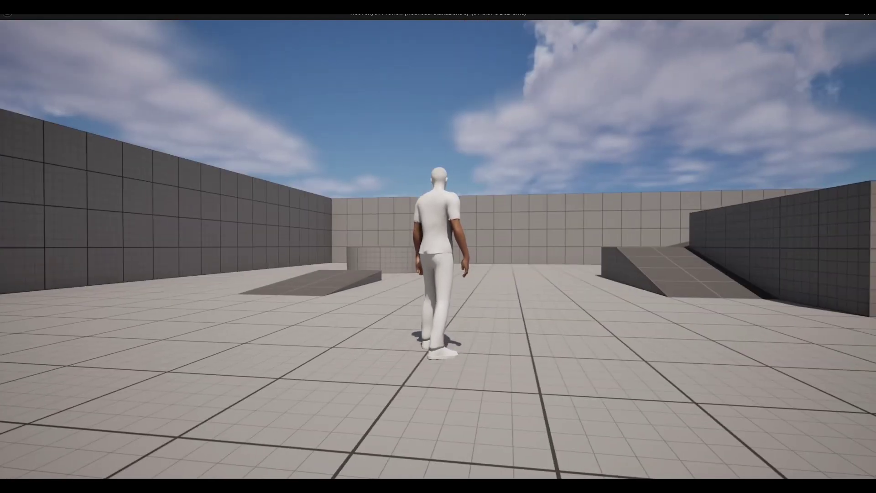
- Run and jump the character across the ramp, the round platform and the raised blocks to check its movement animations
key("w")
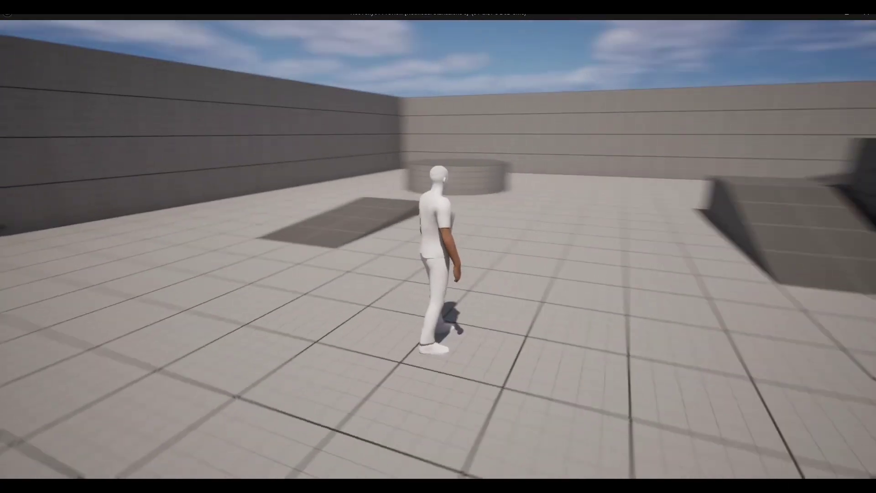
key("w")
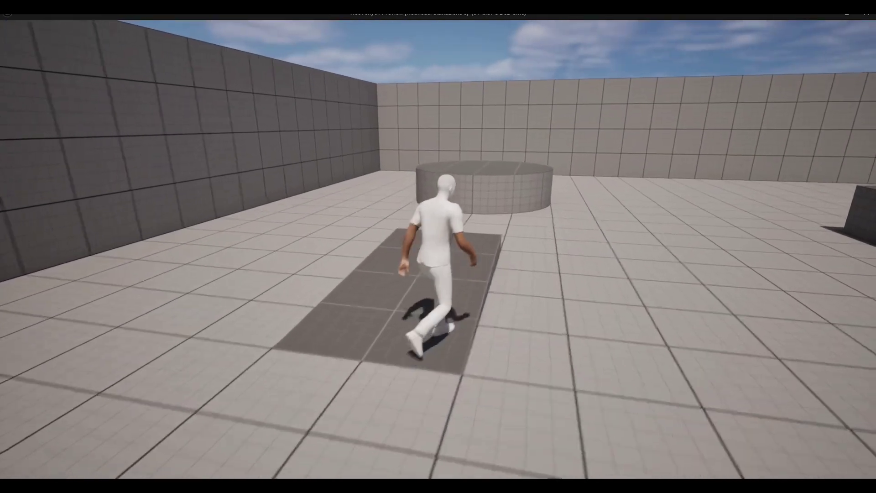
key("space")
key("space")
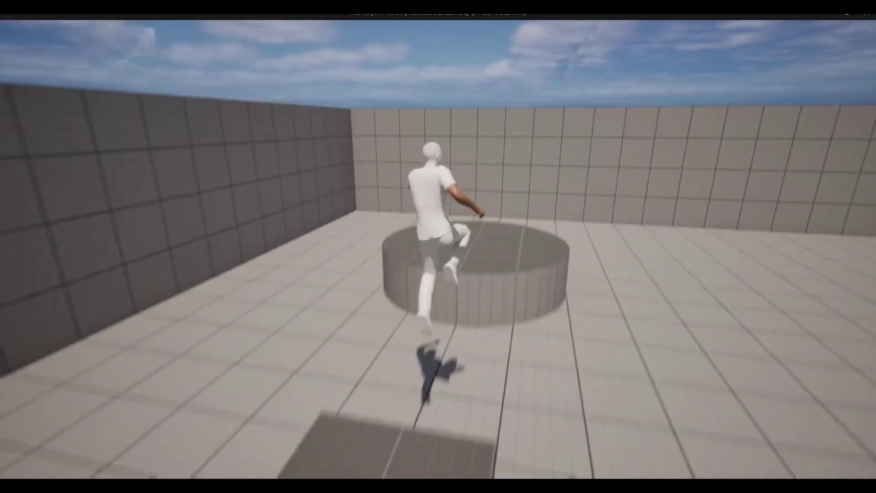
key("space")
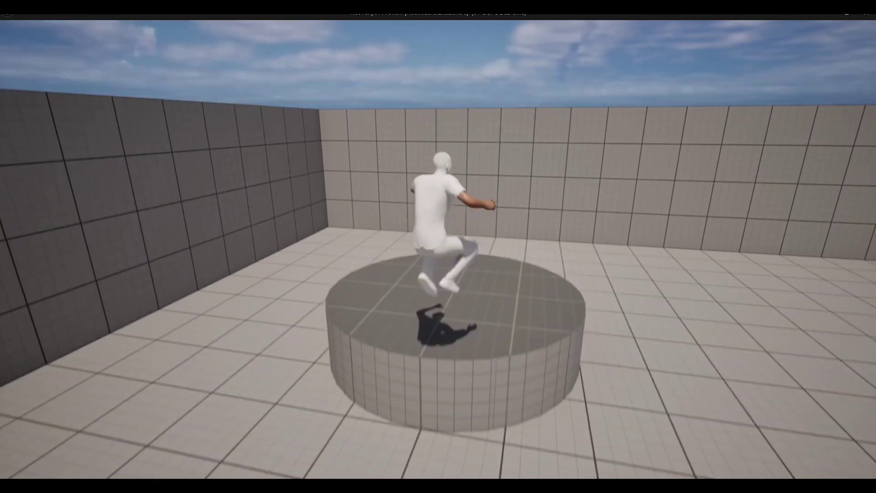
key("w")
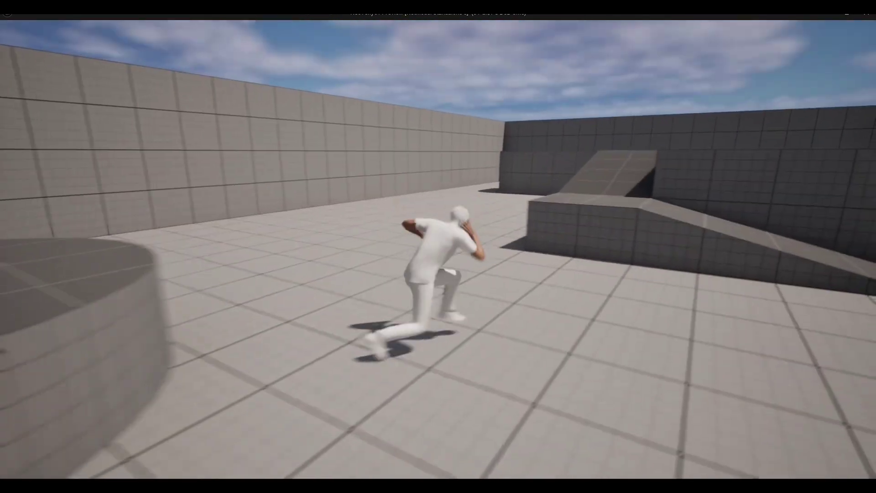
key("space")
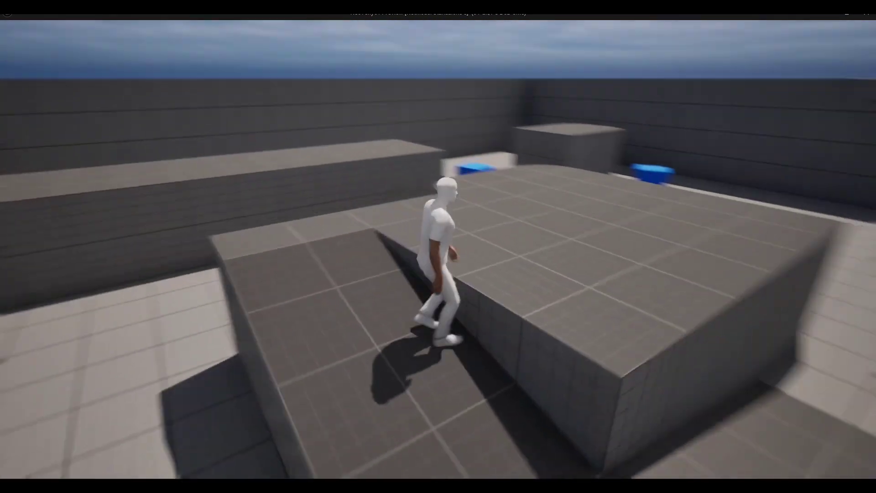